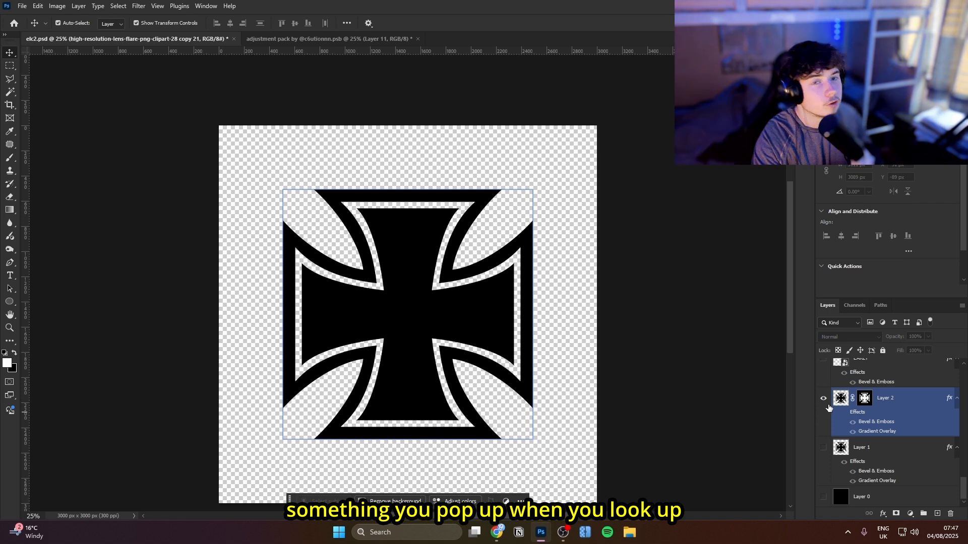
Turn off Layer 2's Bevel & Emboss and Gradient Overlay effects and open its layer style settings
{"action": "left_click", "coordinate": [852, 422]}
{"action": "left_click", "coordinate": [853, 430]}
{"action": "left_click", "coordinate": [907, 402]}
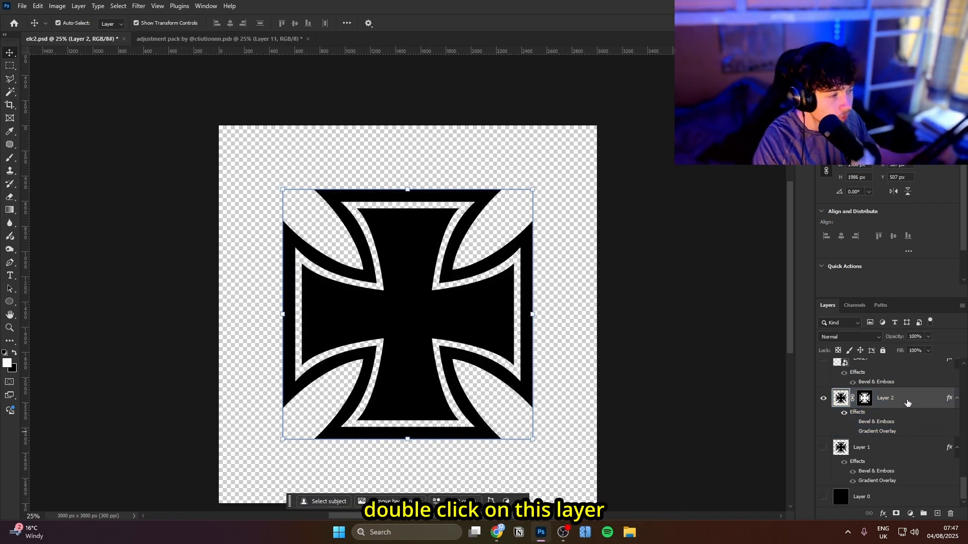
{"action": "double_click", "coordinate": [907, 402]}
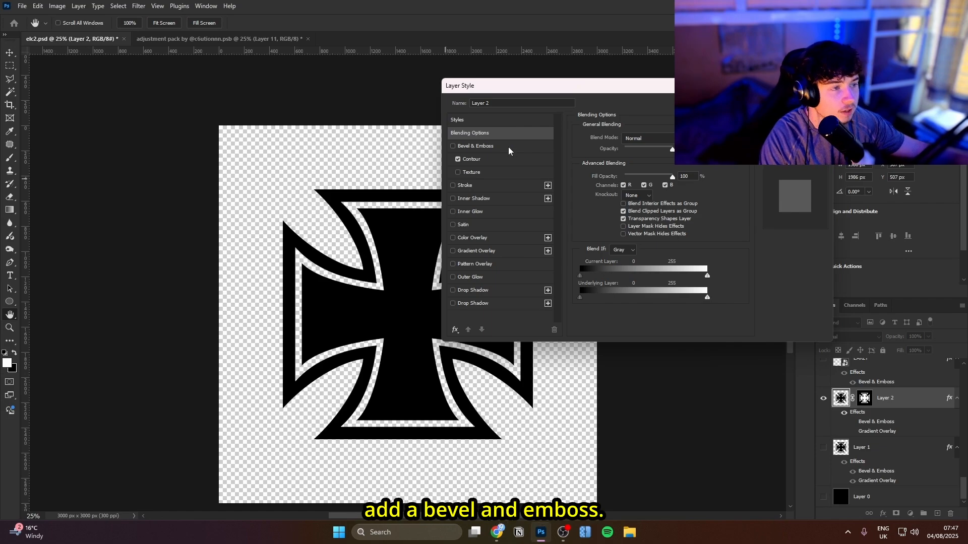
Enable Bevel & Emboss on Layer 2 and review its gloss contour and the available Contour presets
{"action": "left_click", "coordinate": [504, 146]}
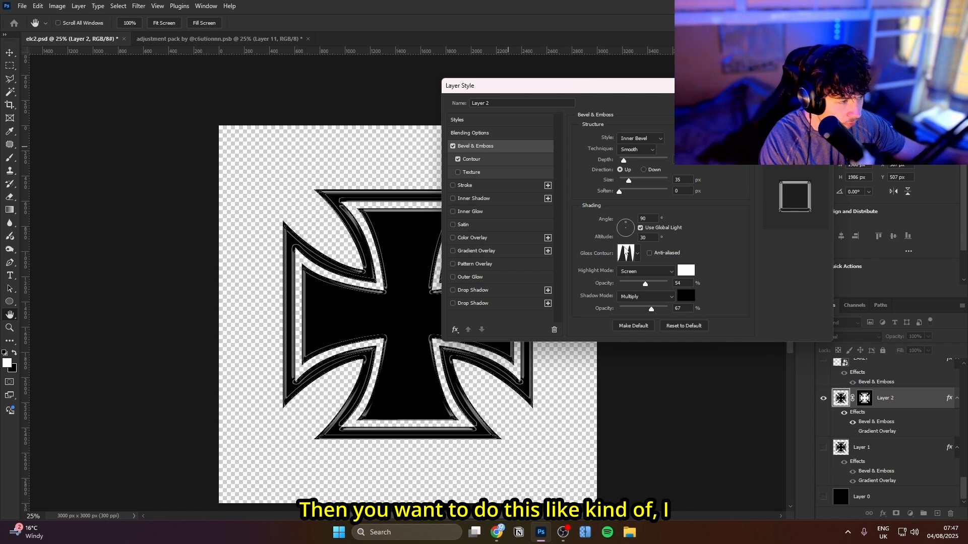
{"action": "left_click", "coordinate": [637, 253]}
{"action": "left_click", "coordinate": [637, 257]}
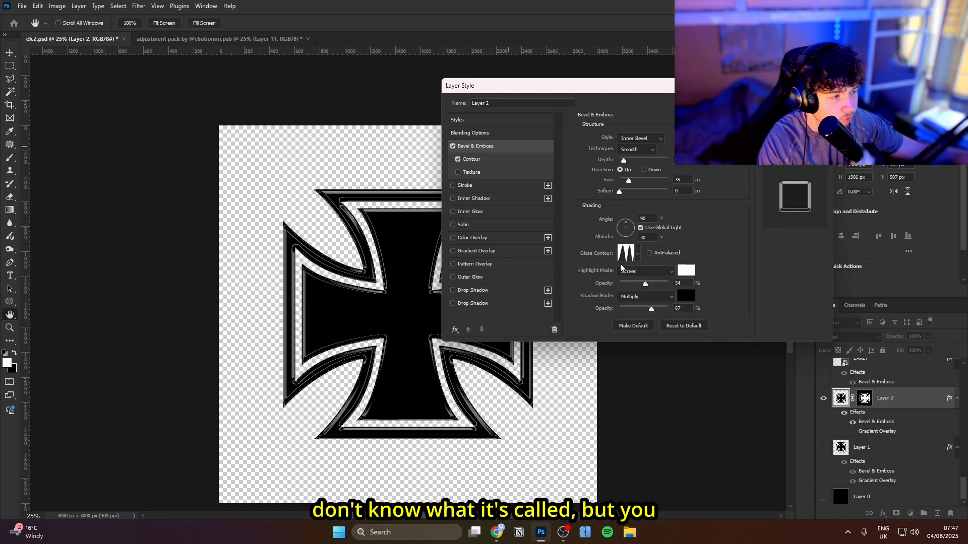
{"action": "left_click", "coordinate": [487, 161]}
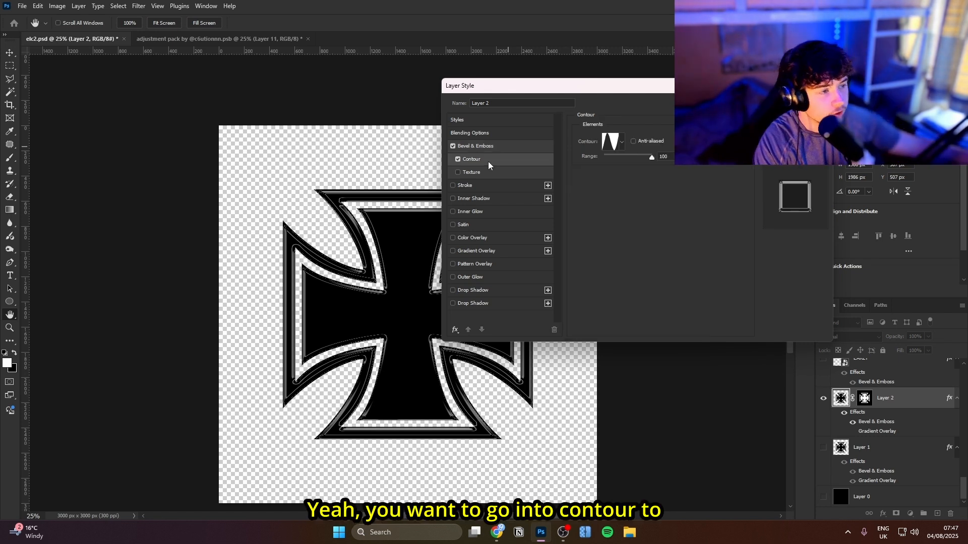
{"action": "left_click", "coordinate": [622, 142]}
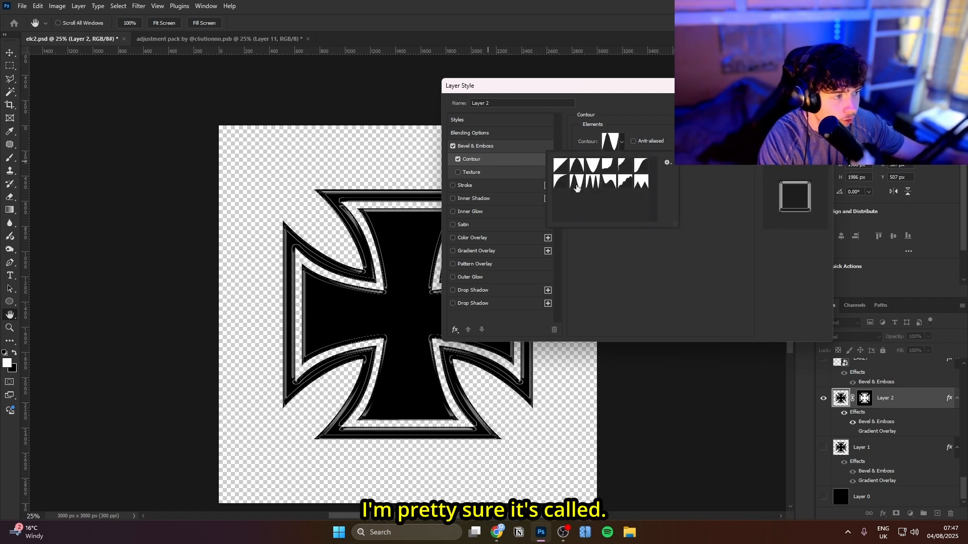
{"action": "left_click", "coordinate": [628, 117]}
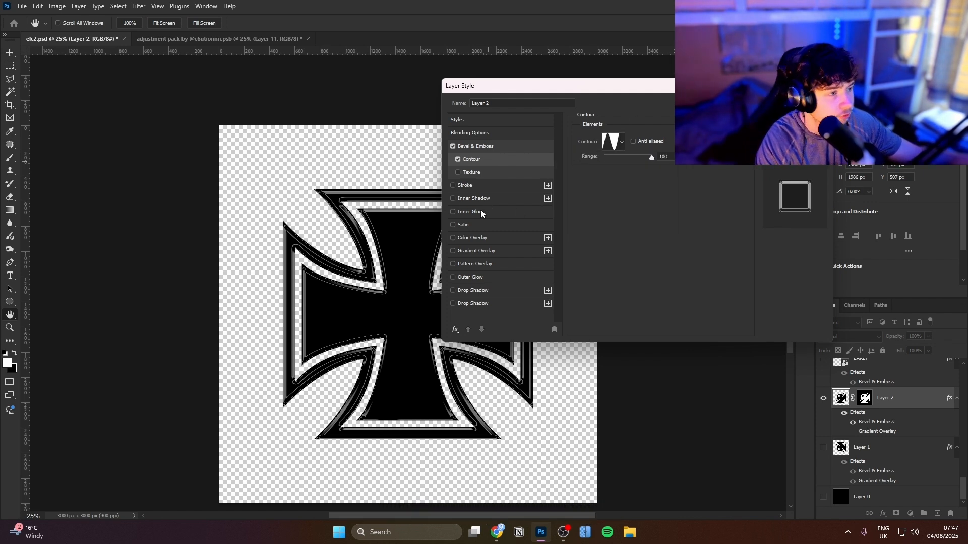
Enable a linear Gradient Overlay at 90° and 150% scale on Layer 2, using a black-white-black gradient
{"action": "left_click", "coordinate": [495, 251]}
{"action": "left_click", "coordinate": [640, 161]}
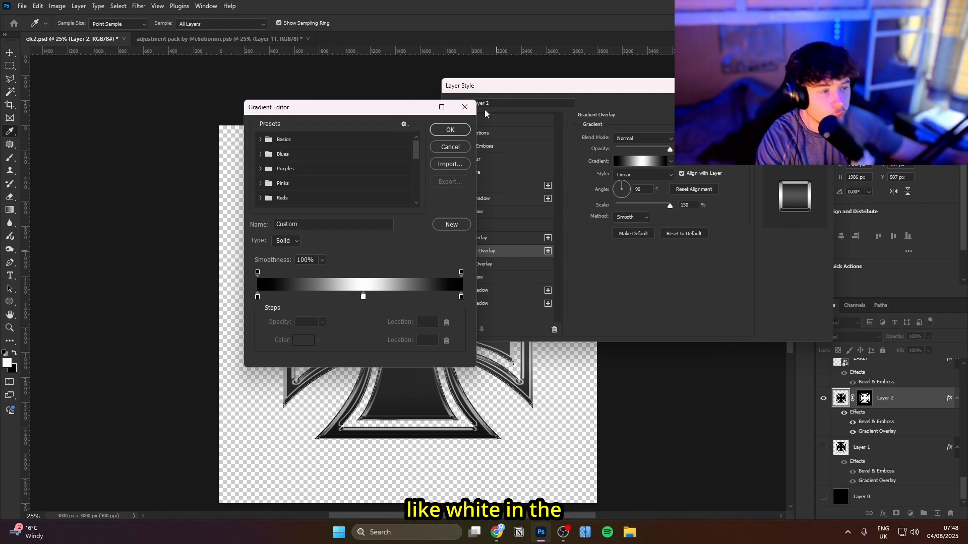
{"action": "left_click", "coordinate": [450, 129]}
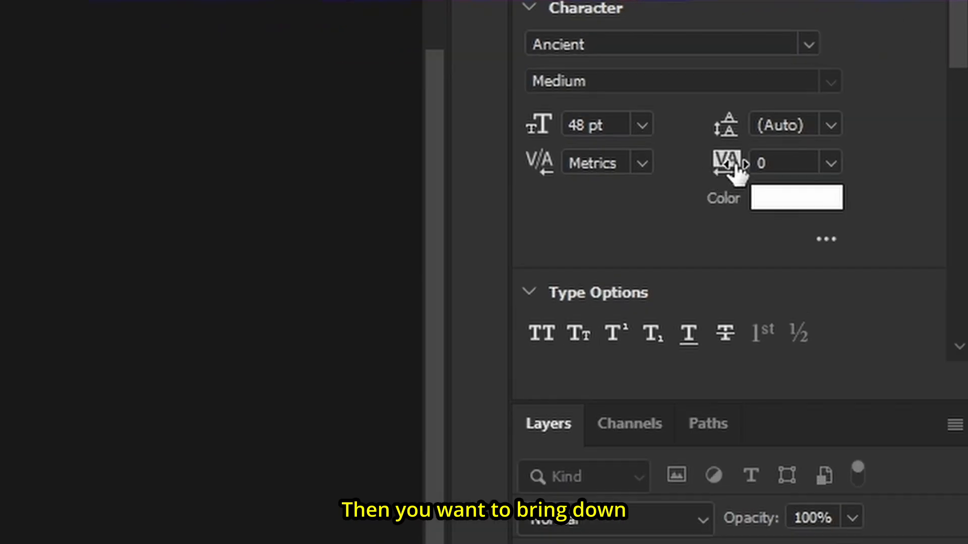
Set the tracking of the "early" text to -60 and scale it to about 81 pt inside the cross's left arm
{"action": "left_click_drag", "start_coordinate": [887, 219], "coordinate": [885, 220]}
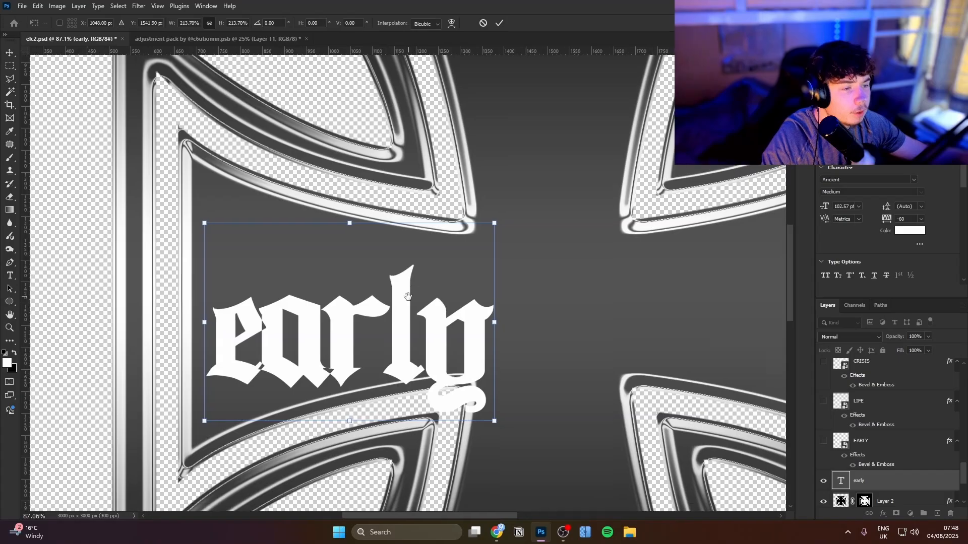
{"action": "left_click_drag", "start_coordinate": [497, 293], "coordinate": [466, 294]}
Rasterize the "early" text and distort its outer corners to match the flared outer end of the cross's left arm
{"action": "right_click", "coordinate": [877, 479]}
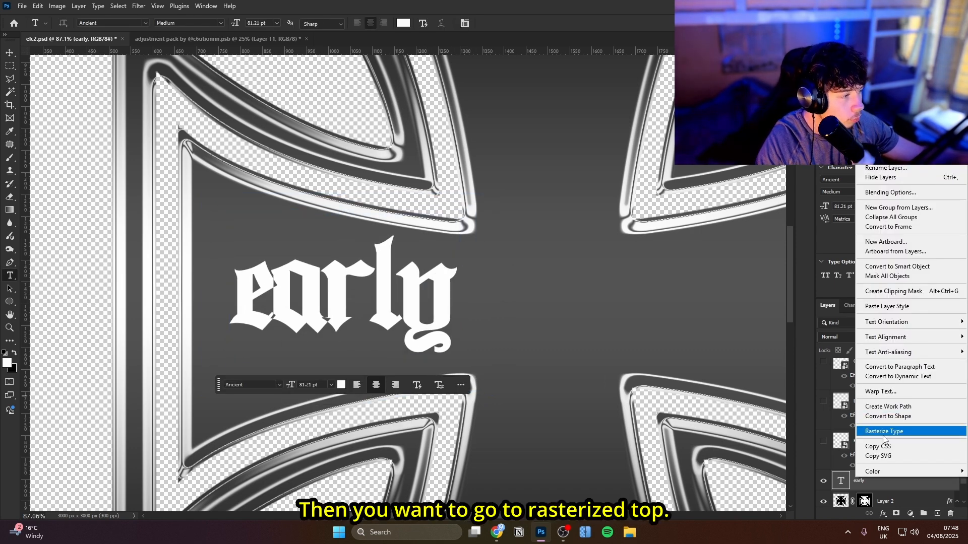
{"action": "left_click", "coordinate": [888, 431]}
{"action": "key", "text": "ctrl+t"}
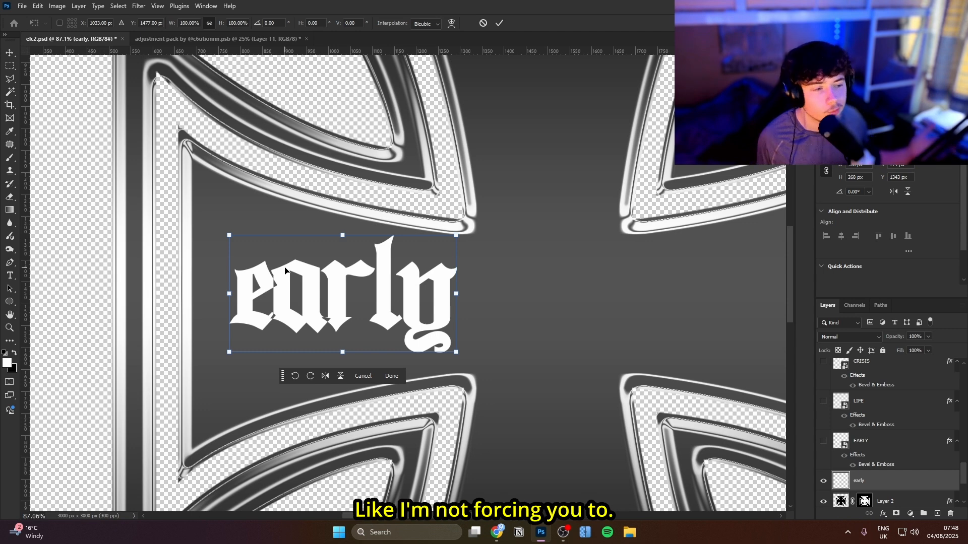
{"action": "right_click", "coordinate": [308, 249]}
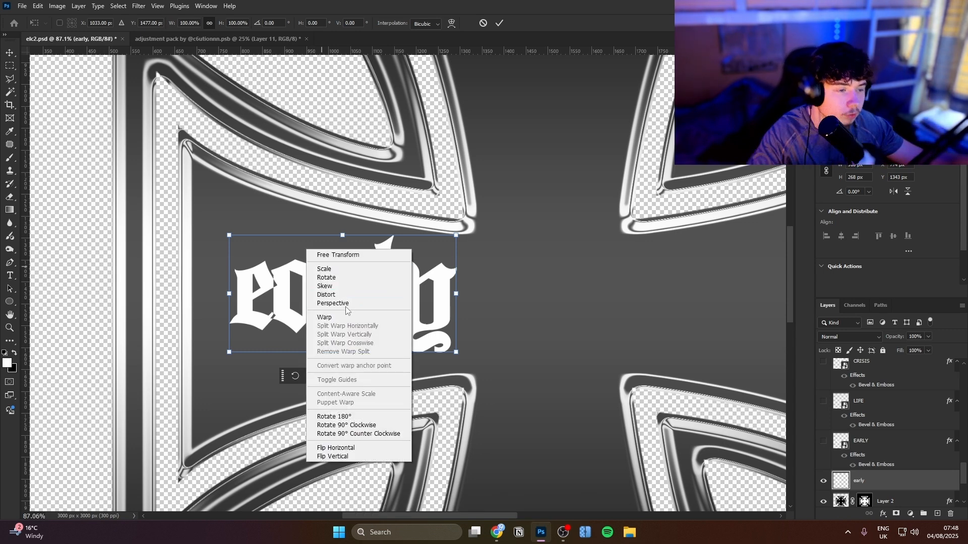
{"action": "left_click", "coordinate": [326, 294]}
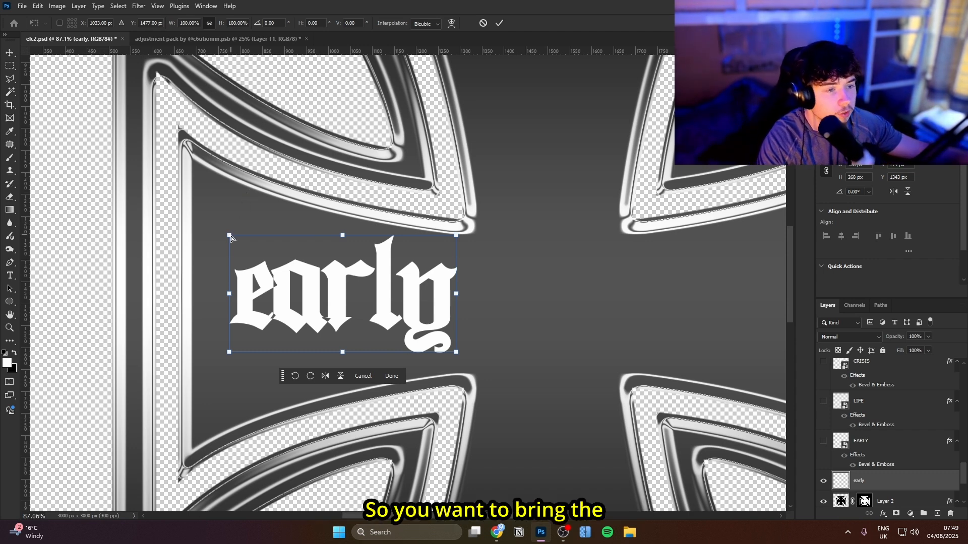
{"action": "left_click_drag", "start_coordinate": [229, 236], "coordinate": [182, 135]}
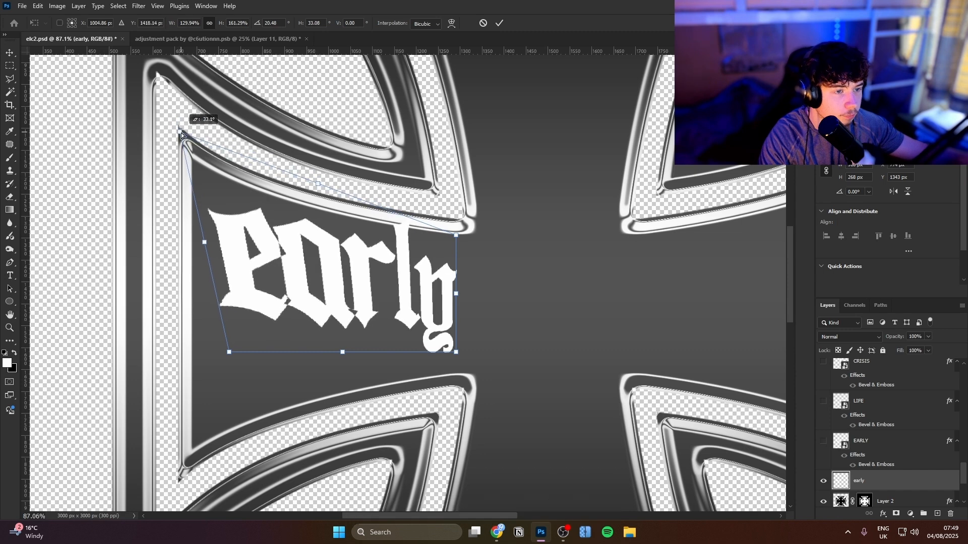
{"action": "left_click_drag", "start_coordinate": [230, 353], "coordinate": [186, 476]}
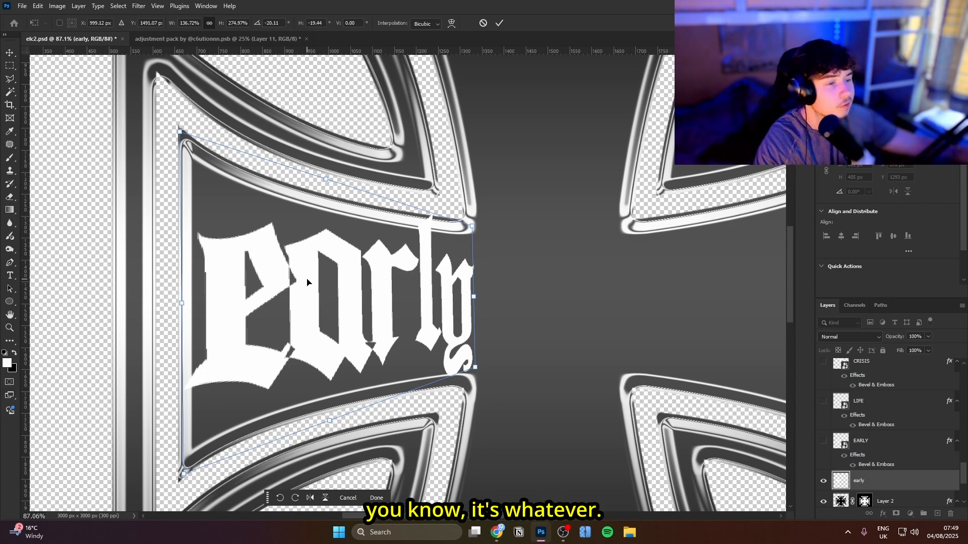
Warp the top edge of "early" so it follows the curved upper edge of the cross's left arm
{"action": "right_click", "coordinate": [307, 282]}
{"action": "left_click", "coordinate": [331, 349]}
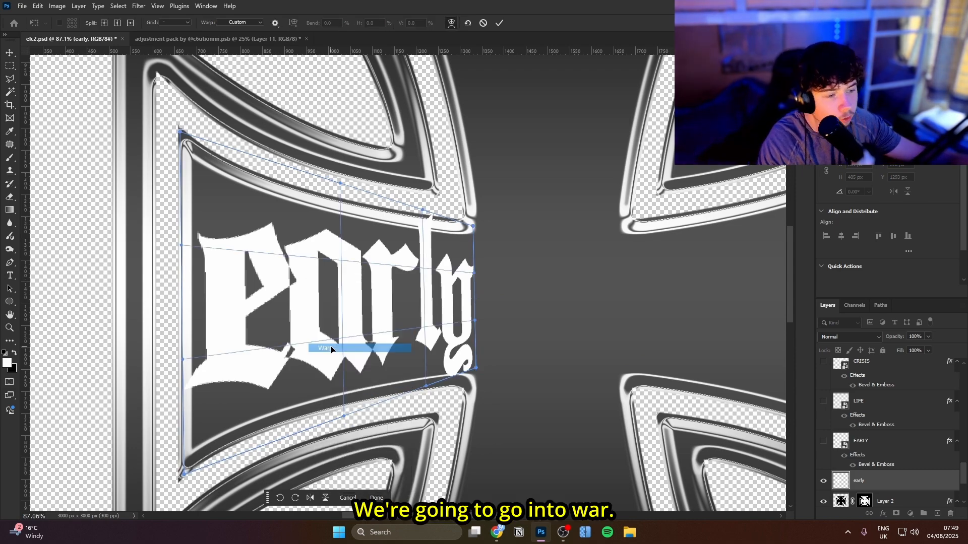
{"action": "mouse_move", "coordinate": [181, 132]}
{"action": "left_mouse_down"}
{"action": "mouse_move", "coordinate": [211, 41]}
{"action": "mouse_move", "coordinate": [192, 147]}
{"action": "left_mouse_up"}
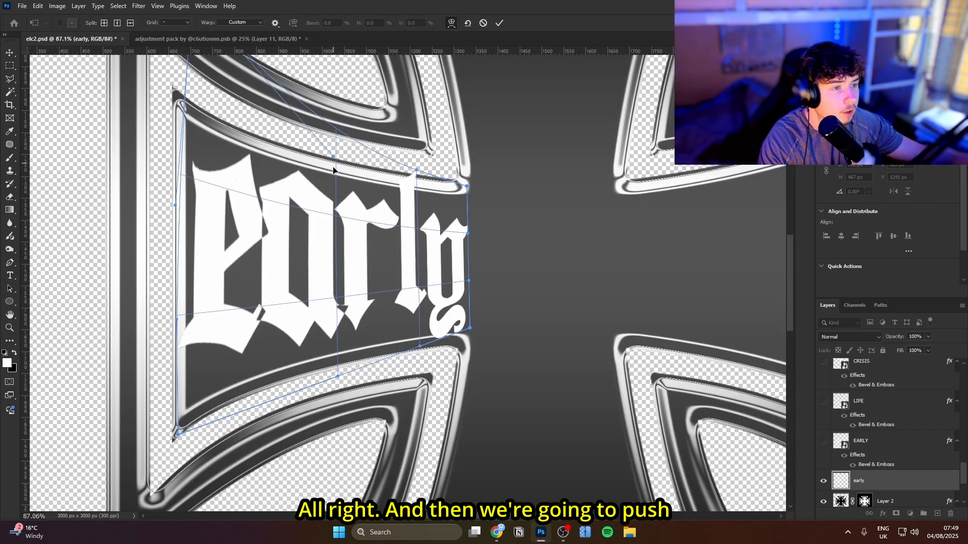
{"action": "left_click_drag", "start_coordinate": [335, 168], "coordinate": [326, 191]}
{"action": "left_click_drag", "start_coordinate": [417, 171], "coordinate": [414, 212]}
{"action": "left_click_drag", "start_coordinate": [468, 191], "coordinate": [469, 148]}
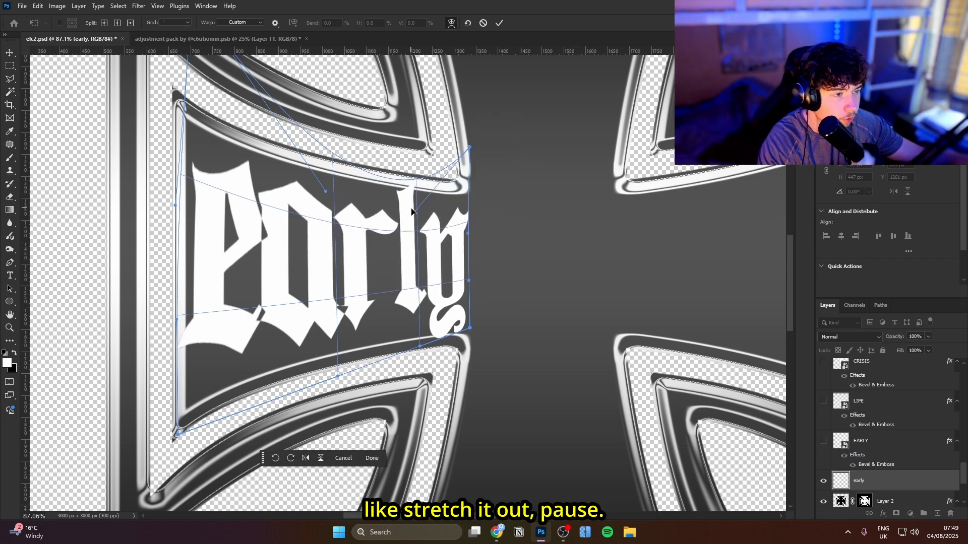
{"action": "left_click_drag", "start_coordinate": [414, 211], "coordinate": [413, 243]}
Warp the bottom edge of "early" along the curved lower edge of the left arm and apply the transformation
{"action": "left_click_drag", "start_coordinate": [178, 435], "coordinate": [214, 499]}
{"action": "left_click_drag", "start_coordinate": [336, 378], "coordinate": [336, 354]}
{"action": "left_click_drag", "start_coordinate": [426, 347], "coordinate": [418, 316]}
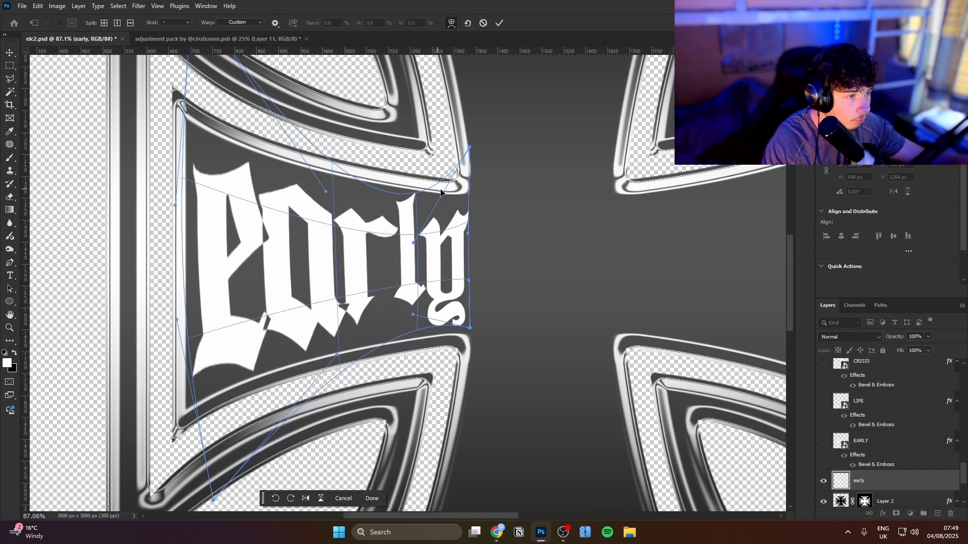
{"action": "left_click", "coordinate": [499, 23]}
Add vertical text reading "crisis" on the cross's vertical bar and set its tracking to -380
{"action": "left_click_drag", "start_coordinate": [582, 306], "coordinate": [414, 324]}
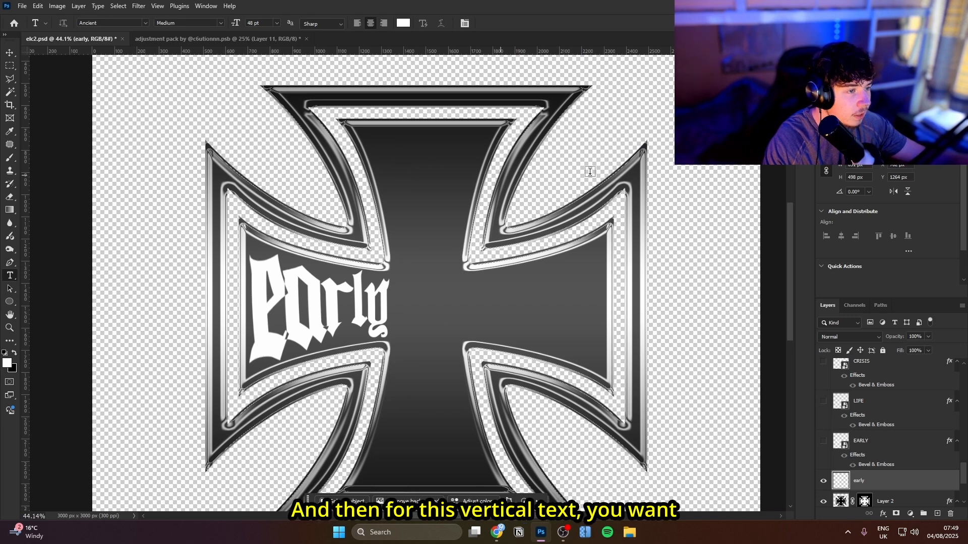
{"action": "left_click", "coordinate": [414, 212]}
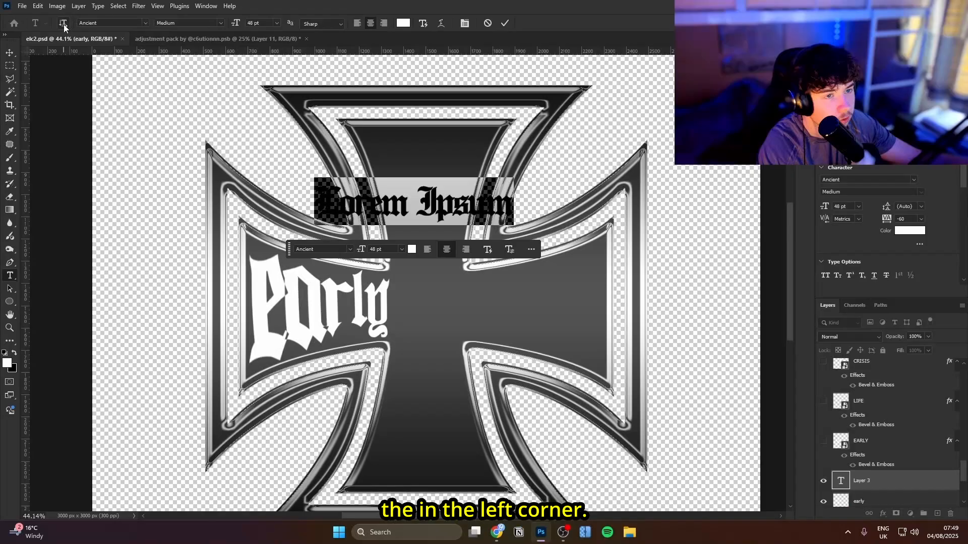
{"action": "left_click", "coordinate": [153, 65]}
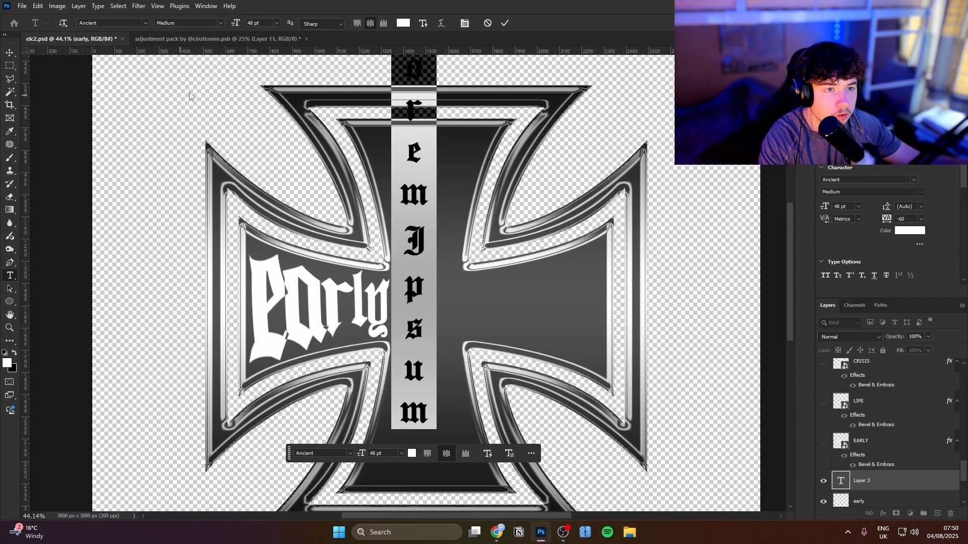
{"action": "type", "text": "Erisis"}
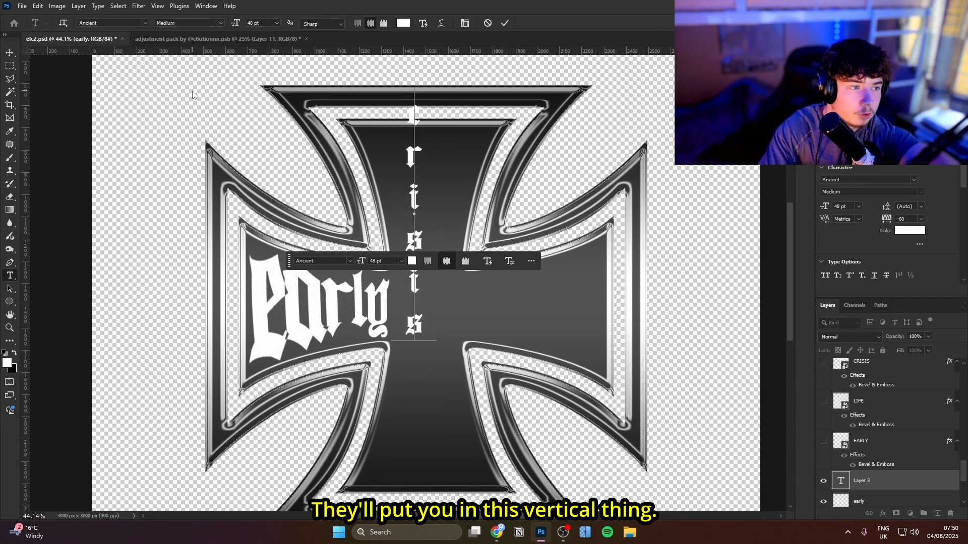
{"action": "key", "text": "ctrl+a"}
{"action": "left_click_drag", "start_coordinate": [889, 219], "coordinate": [877, 217]}
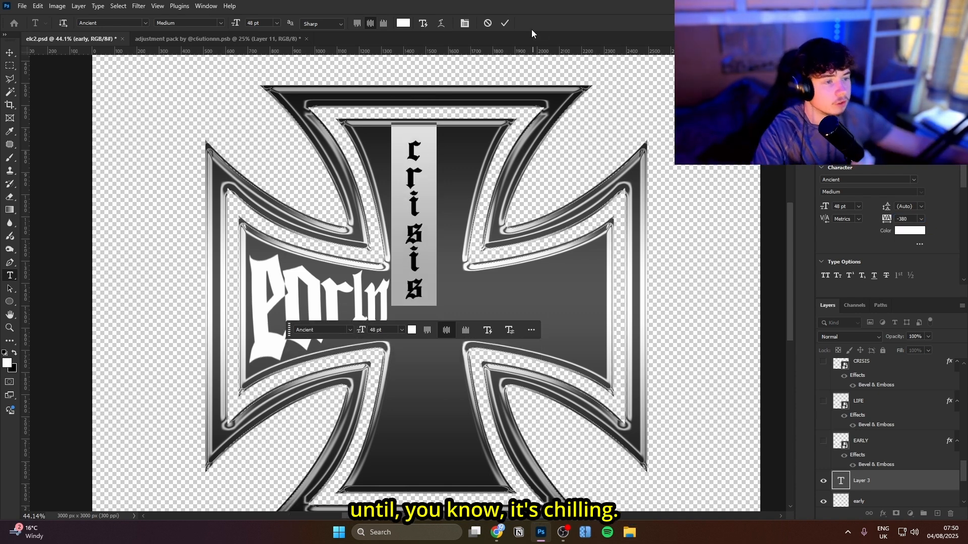
{"action": "left_click", "coordinate": [503, 23]}
Enlarge the vertical "crisis" text to about 80 pt and center it along the cross's vertical bar
{"action": "key", "text": "ctrl+t"}
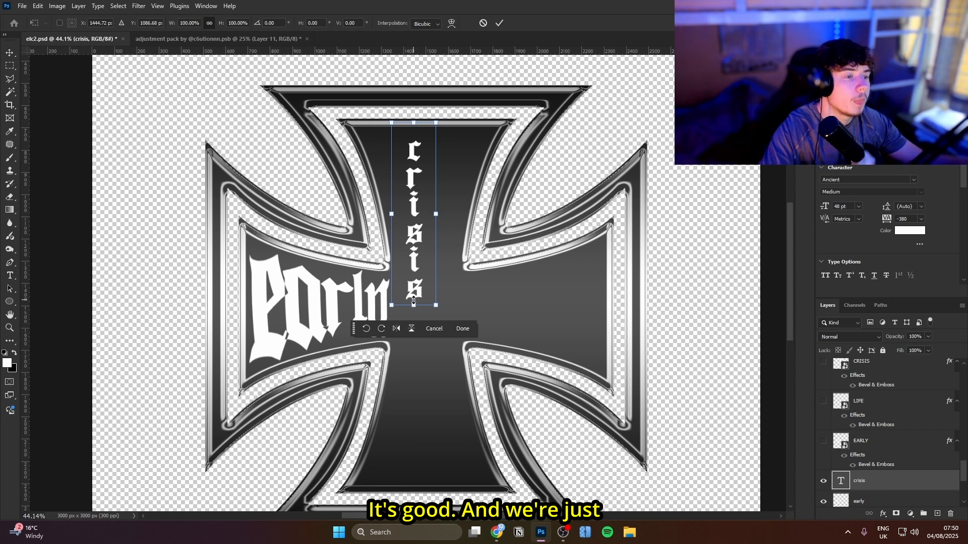
{"action": "left_click_drag", "start_coordinate": [413, 302], "coordinate": [410, 417]}
{"action": "left_click_drag", "start_coordinate": [416, 362], "coordinate": [427, 396]}
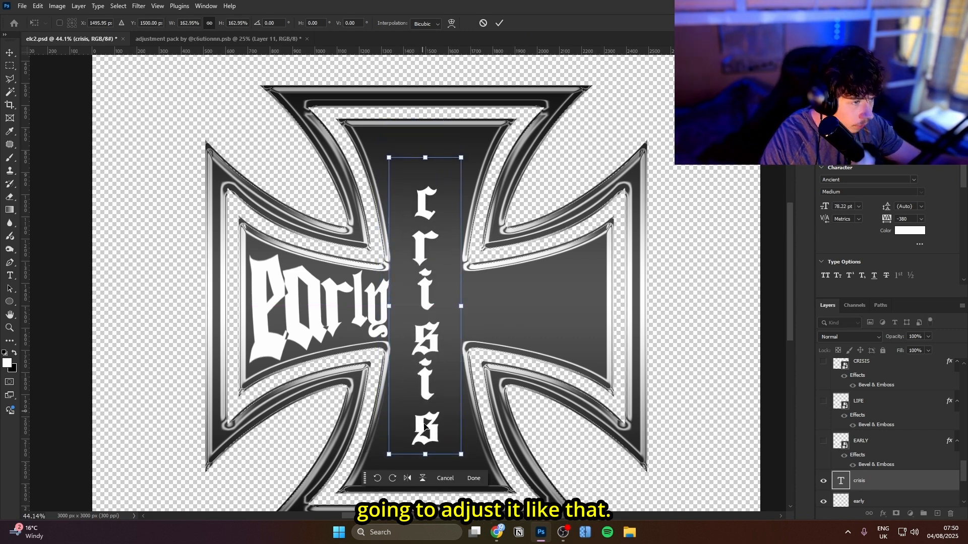
{"action": "left_click_drag", "start_coordinate": [425, 454], "coordinate": [425, 463]}
{"action": "right_click", "coordinate": [430, 221]}
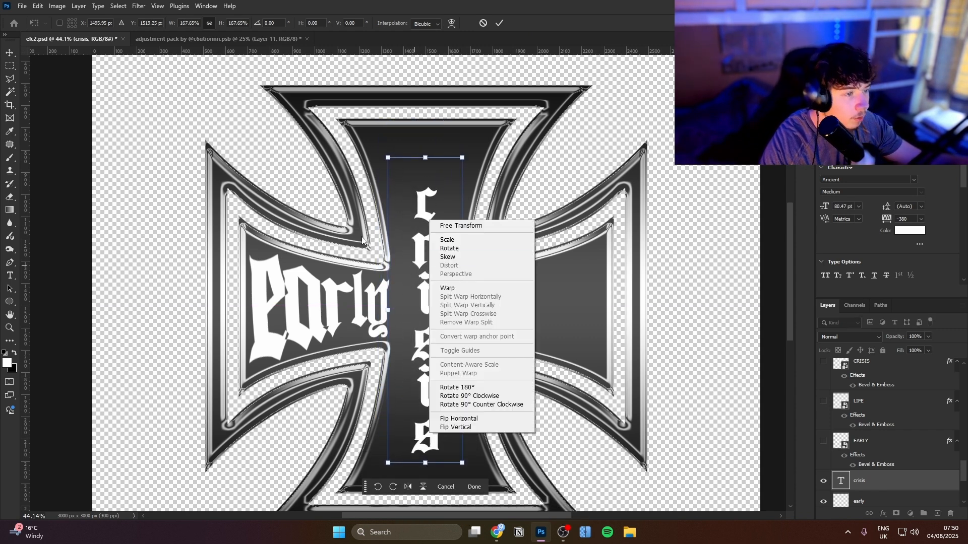
{"action": "left_click", "coordinate": [499, 23]}
{"action": "left_click", "coordinate": [499, 23]}
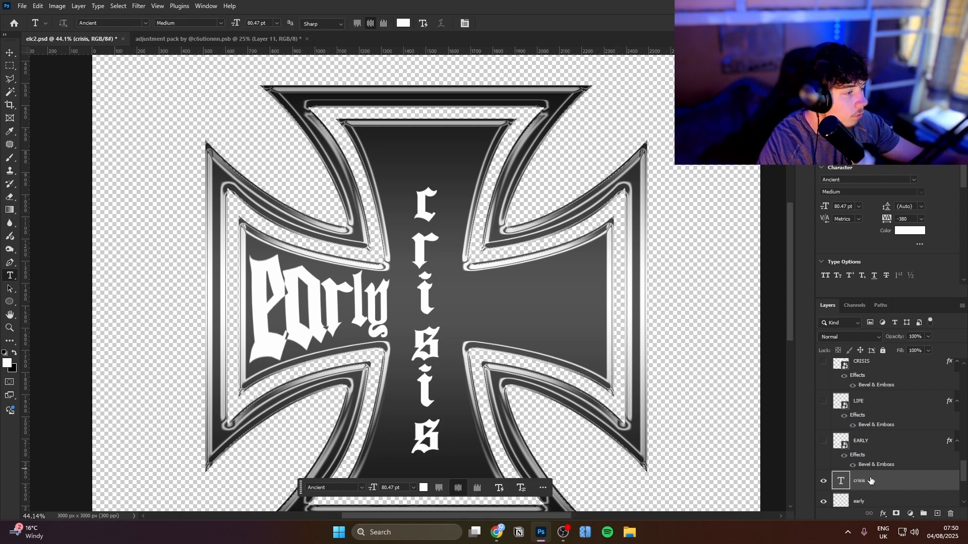
Rasterize the "crisis" text and distort its two bottom corners out to the inner corners of the cross's lower arm
{"action": "right_click", "coordinate": [858, 482]}
{"action": "left_click", "coordinate": [897, 431]}
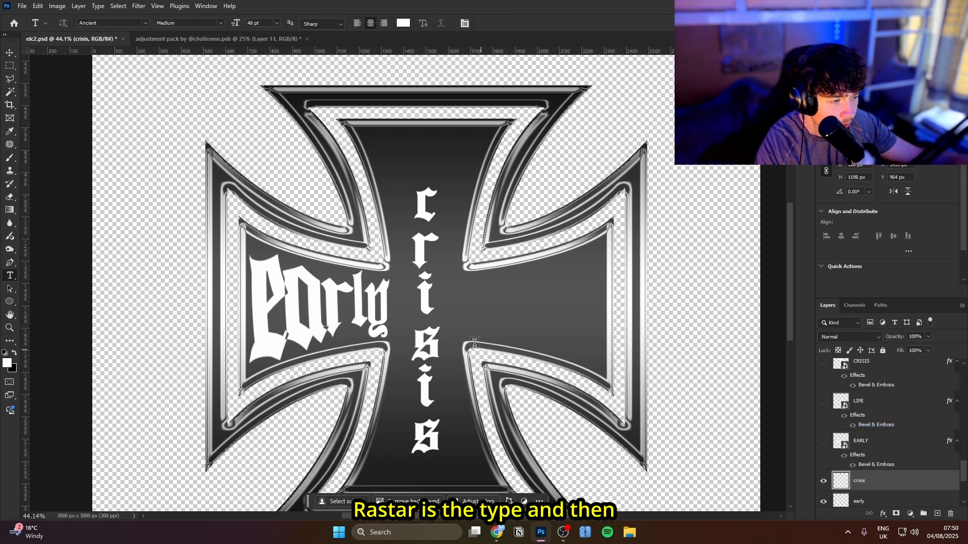
{"action": "key", "text": "ctrl+t"}
{"action": "left_click_drag", "start_coordinate": [449, 388], "coordinate": [454, 341]}
{"action": "right_click", "coordinate": [431, 340]}
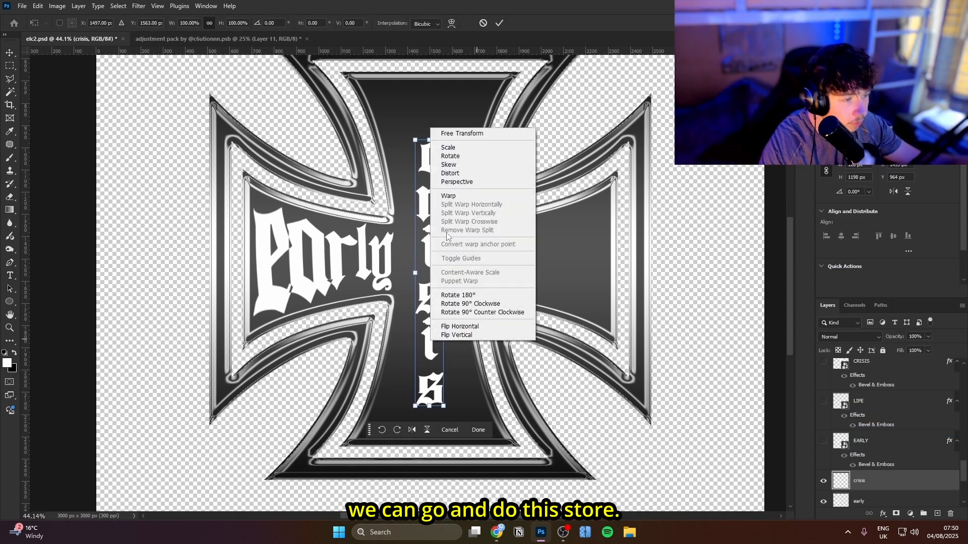
{"action": "left_click", "coordinate": [453, 183]}
{"action": "right_click", "coordinate": [440, 219]}
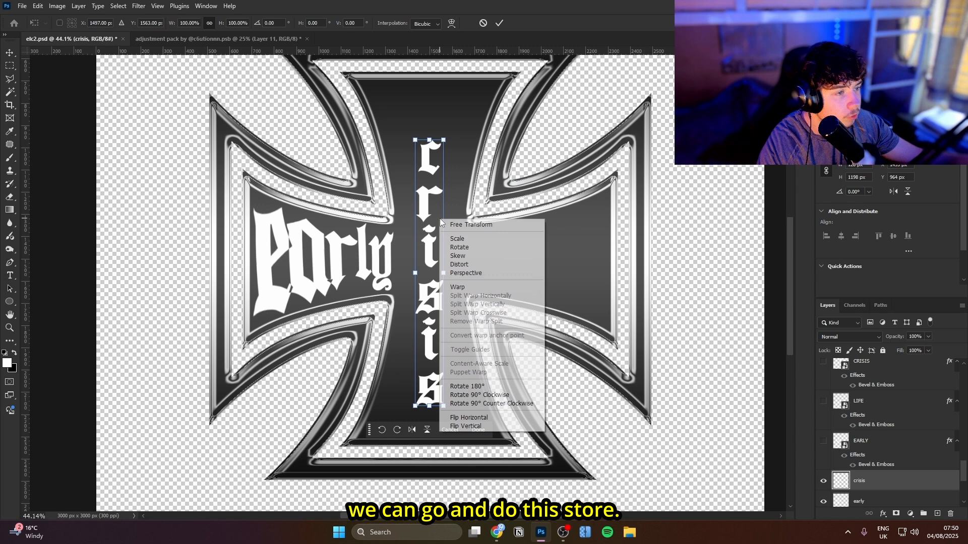
{"action": "left_click", "coordinate": [475, 265]}
{"action": "left_click_drag", "start_coordinate": [415, 406], "coordinate": [359, 437]}
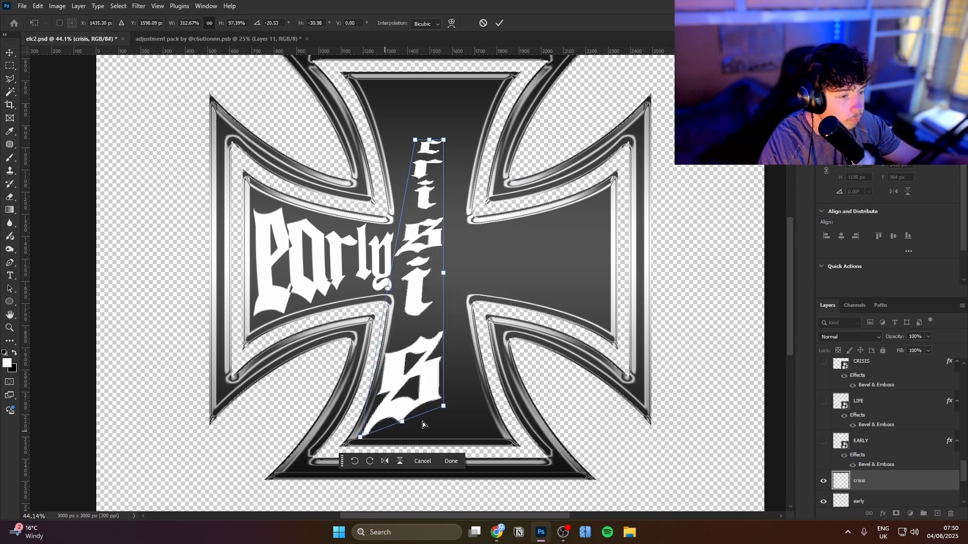
{"action": "left_click_drag", "start_coordinate": [443, 407], "coordinate": [508, 440]}
Distort the two top corners of the "crisis" text out to the inner corners of the cross's upper arm
{"action": "scroll", "coordinate": [415, 304], "scroll_direction": "up", "scroll_amount": 3}
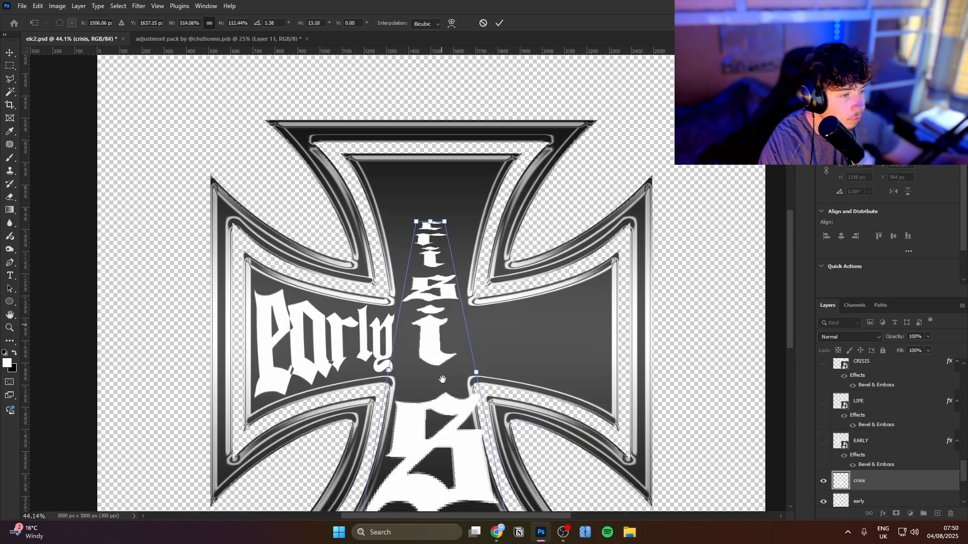
{"action": "left_click_drag", "start_coordinate": [416, 297], "coordinate": [357, 228]}
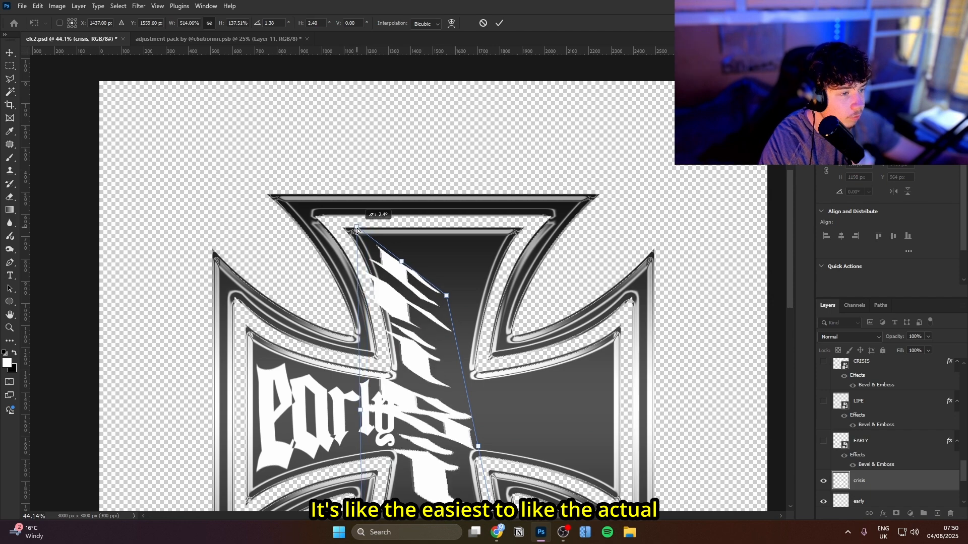
{"action": "left_click_drag", "start_coordinate": [446, 295], "coordinate": [520, 228]}
{"action": "scroll", "coordinate": [504, 231], "scroll_direction": "down", "scroll_amount": 3}
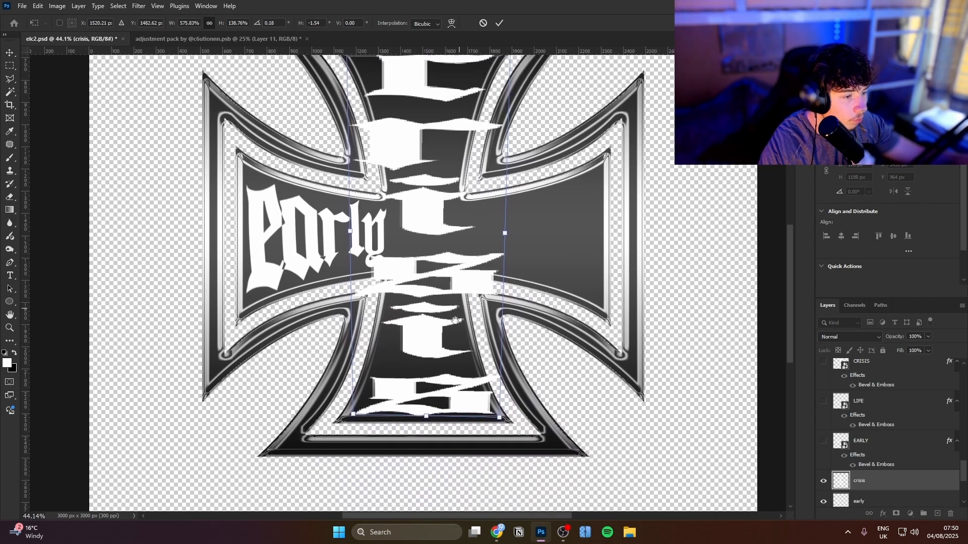
Warp the "crisis" text so both sides pinch inward along the lower arm's curves and its bottom edge bows slightly upward
{"action": "right_click", "coordinate": [425, 290]}
{"action": "left_click", "coordinate": [447, 361]}
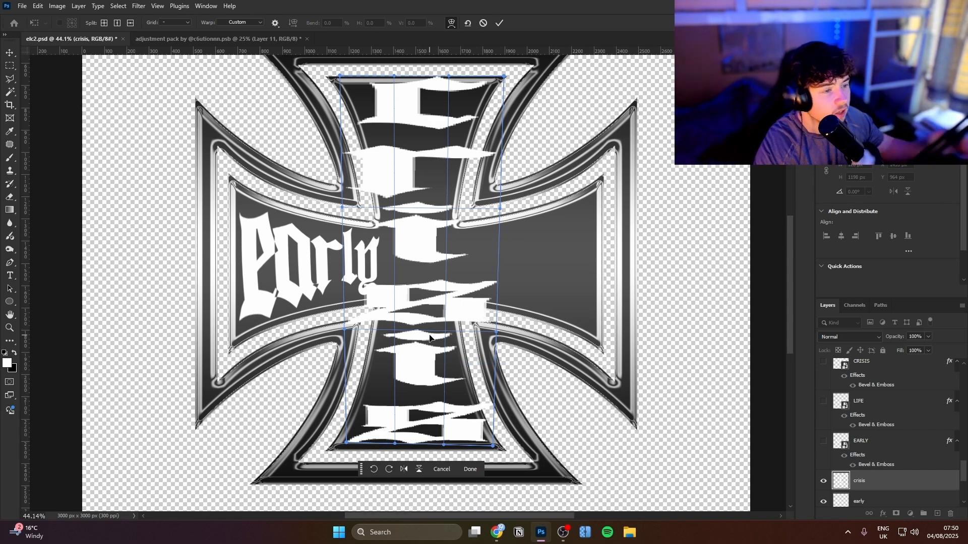
{"action": "scroll", "coordinate": [430, 337], "scroll_direction": "up", "scroll_amount": 3}
{"action": "left_click_drag", "start_coordinate": [391, 368], "coordinate": [313, 317]}
{"action": "left_click_drag", "start_coordinate": [492, 266], "coordinate": [325, 264]}
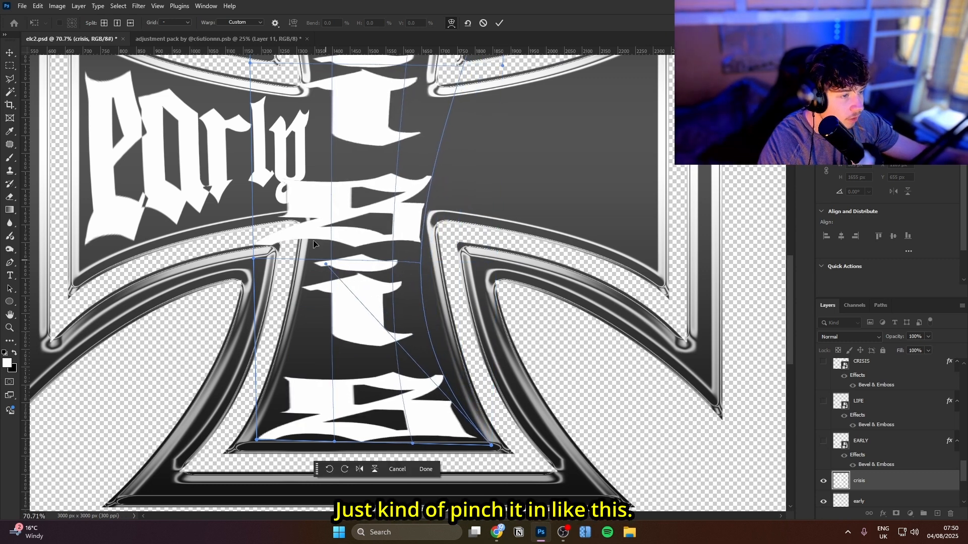
{"action": "left_click_drag", "start_coordinate": [260, 274], "coordinate": [384, 232]}
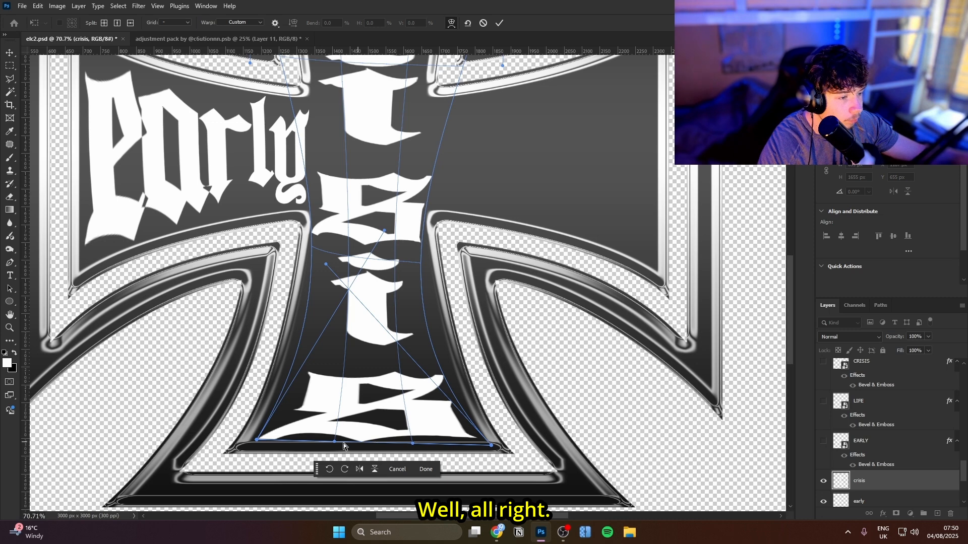
{"action": "left_click_drag", "start_coordinate": [335, 442], "coordinate": [336, 422]}
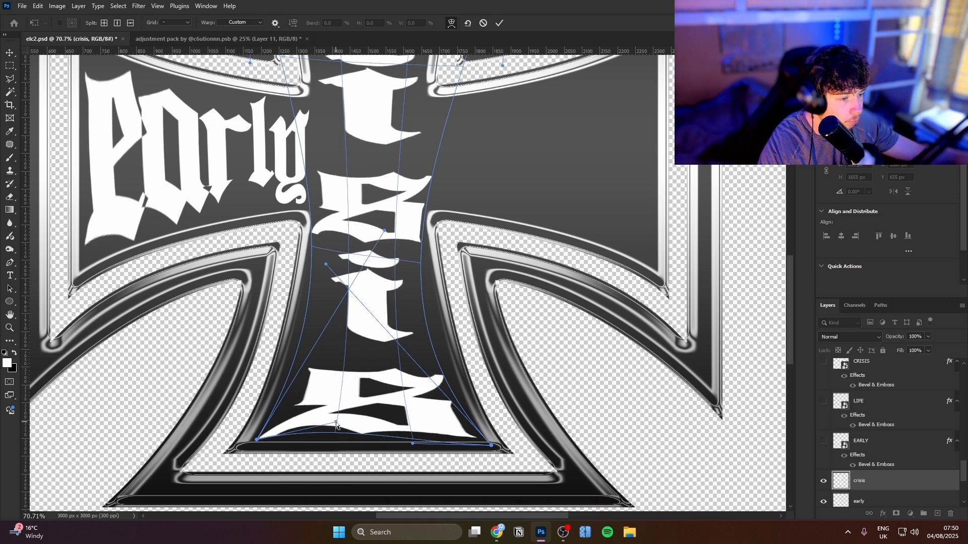
{"action": "left_click_drag", "start_coordinate": [412, 444], "coordinate": [411, 433]}
Warp the top edge of the "crisis" text downward into a shallow curve between the upper arm's inner corners
{"action": "left_click_drag", "start_coordinate": [403, 388], "coordinate": [412, 480]}
{"action": "left_click_drag", "start_coordinate": [422, 104], "coordinate": [417, 307]}
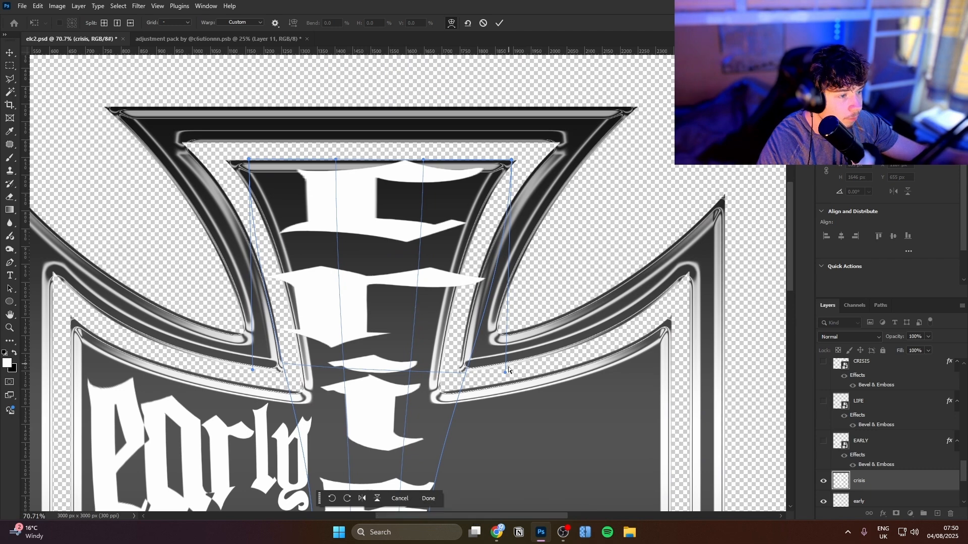
{"action": "left_click_drag", "start_coordinate": [506, 372], "coordinate": [415, 347]}
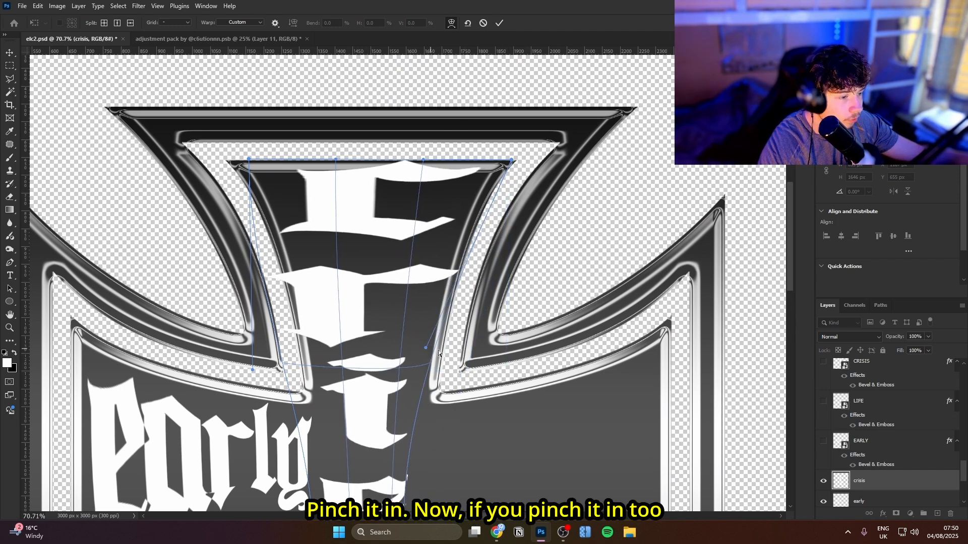
{"action": "key", "text": "ctrl+z"}
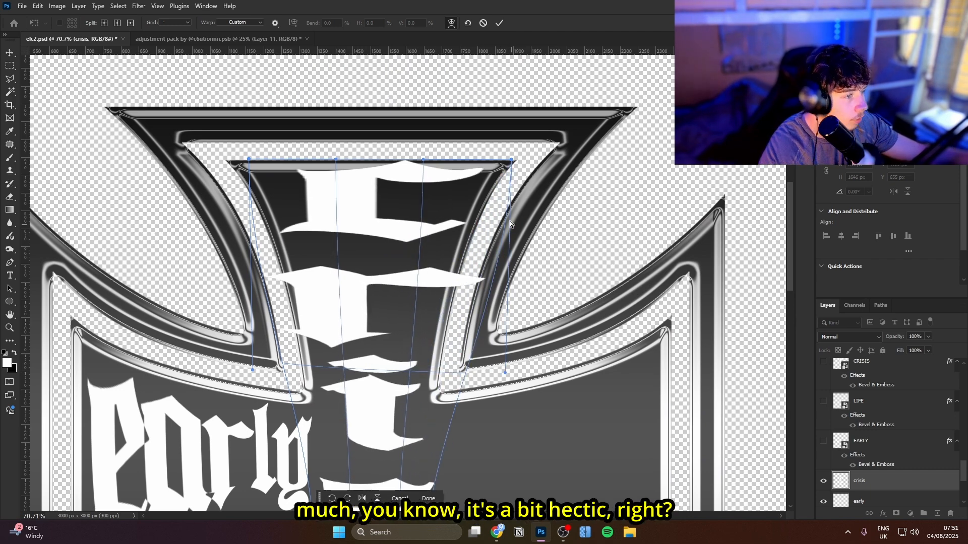
{"action": "left_click_drag", "start_coordinate": [512, 161], "coordinate": [513, 166]}
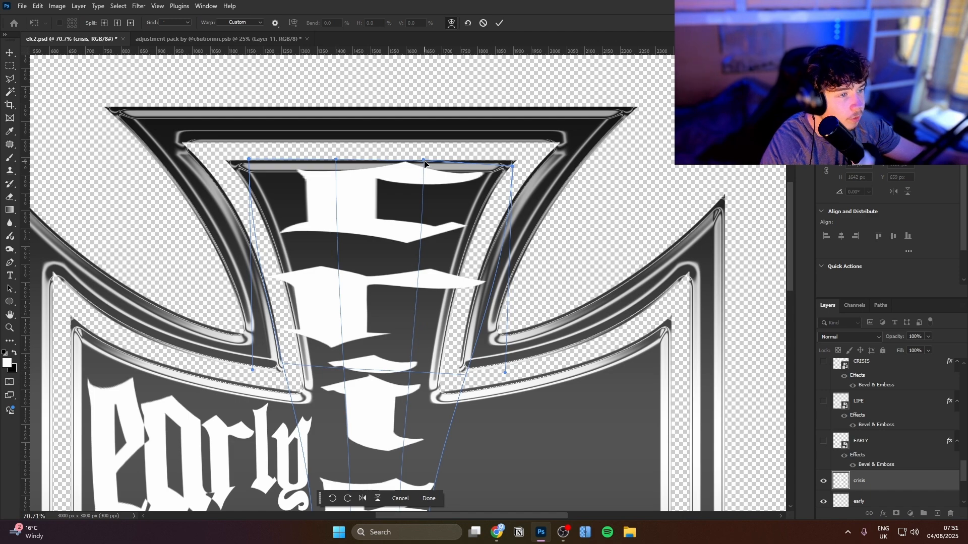
{"action": "left_click_drag", "start_coordinate": [424, 161], "coordinate": [413, 193]}
{"action": "left_click_drag", "start_coordinate": [335, 160], "coordinate": [332, 180]}
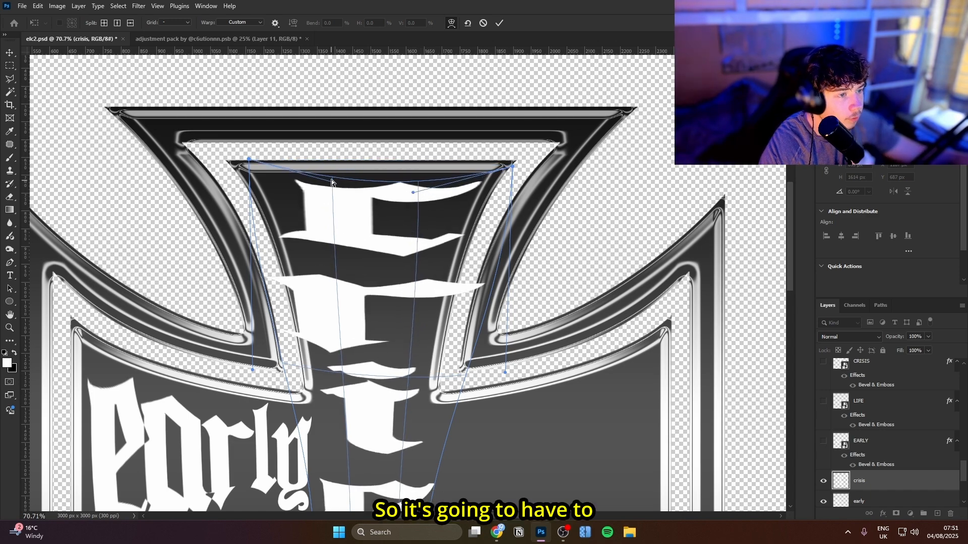
Pinch both sides of the "crisis" text inward around the "r" to fit the upper arm and apply the warp
{"action": "scroll", "coordinate": [383, 236], "scroll_direction": "down", "scroll_amount": 5}
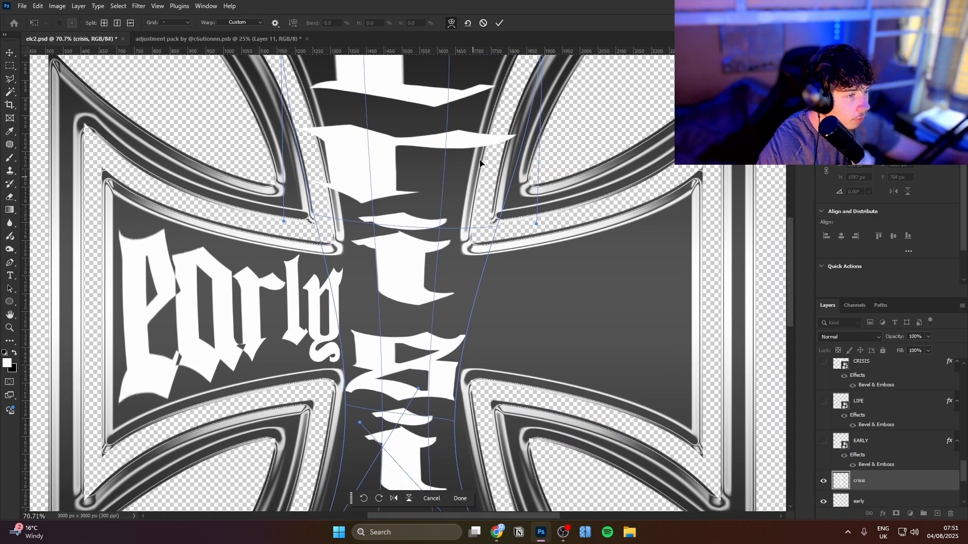
{"action": "left_click_drag", "start_coordinate": [510, 143], "coordinate": [473, 136]}
{"action": "left_click_drag", "start_coordinate": [313, 145], "coordinate": [336, 146]}
{"action": "key", "text": "Return"}
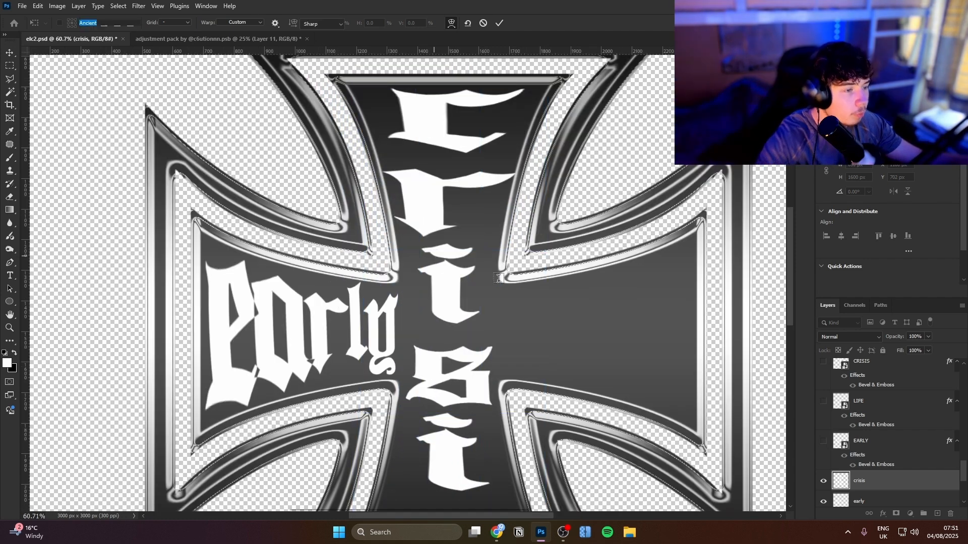
Give the "crisis" layer a Smooth Inner Bevel with size 10 px and Contour enabled
{"action": "scroll", "coordinate": [706, 373], "scroll_direction": "down", "scroll_amount": 5}
{"action": "left_click_drag", "start_coordinate": [703, 372], "coordinate": [564, 300]}
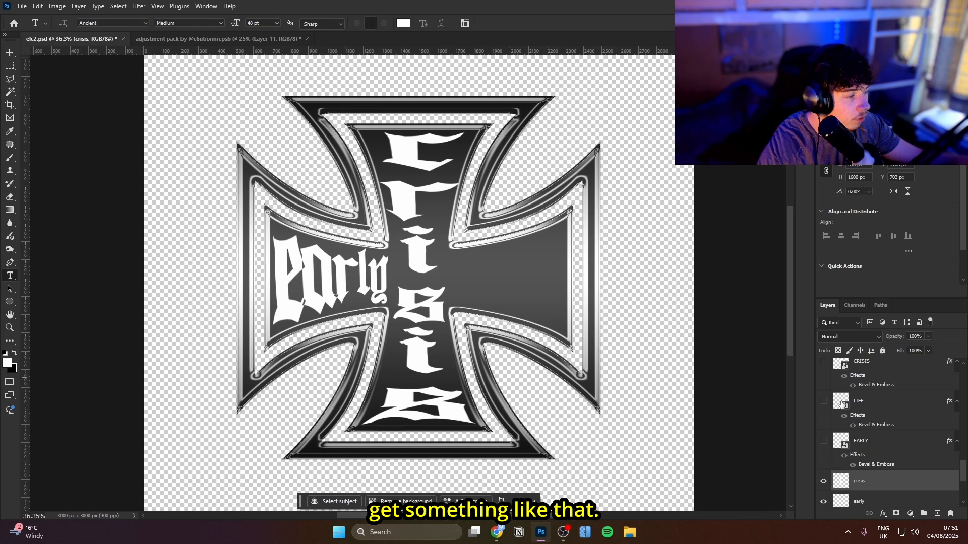
{"action": "right_click", "coordinate": [886, 446]}
{"action": "left_click", "coordinate": [896, 482]}
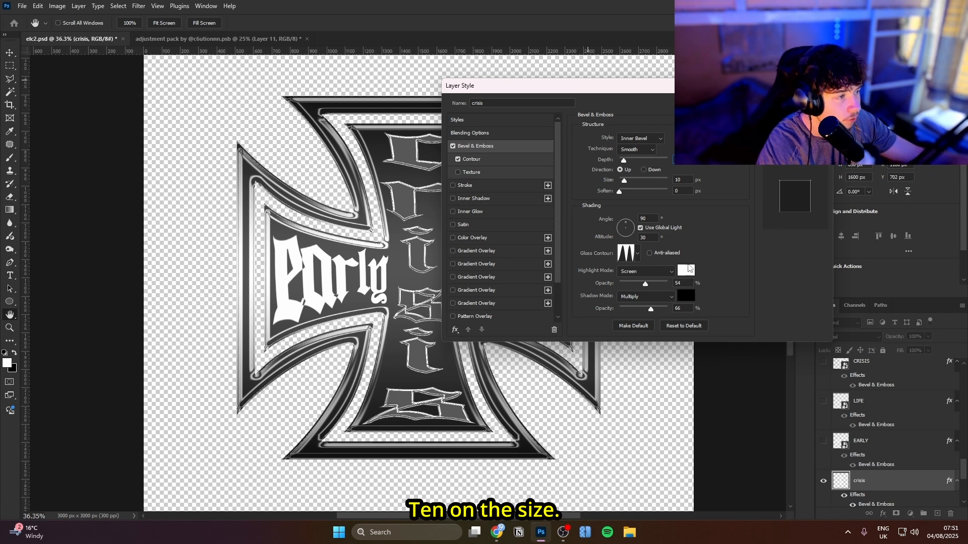
{"action": "left_click", "coordinate": [481, 160]}
{"action": "left_click", "coordinate": [795, 103]}
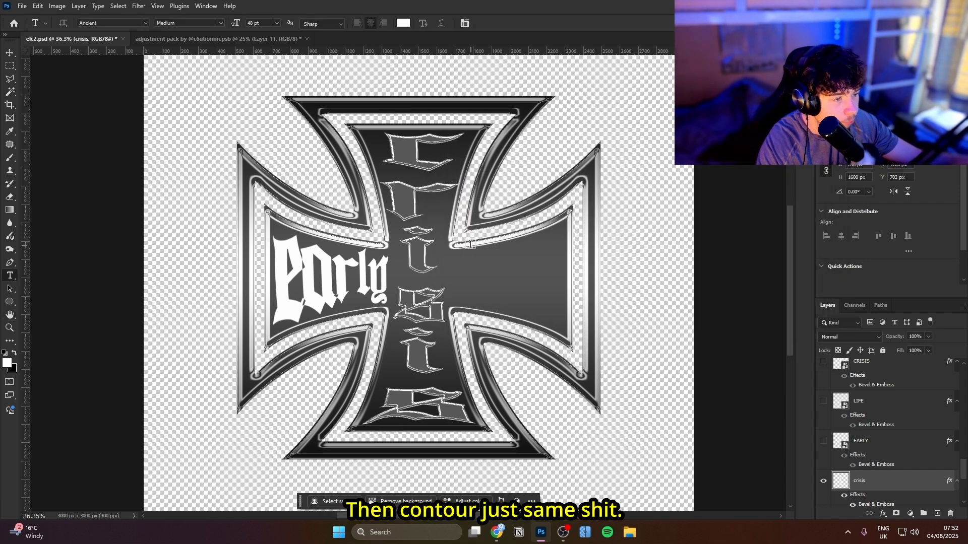
Hide the lowercase "crisis" and "early" text layers and show the uppercase EARLY, LIFE and CRISIS layers
{"action": "left_click_drag", "start_coordinate": [489, 228], "coordinate": [510, 253]}
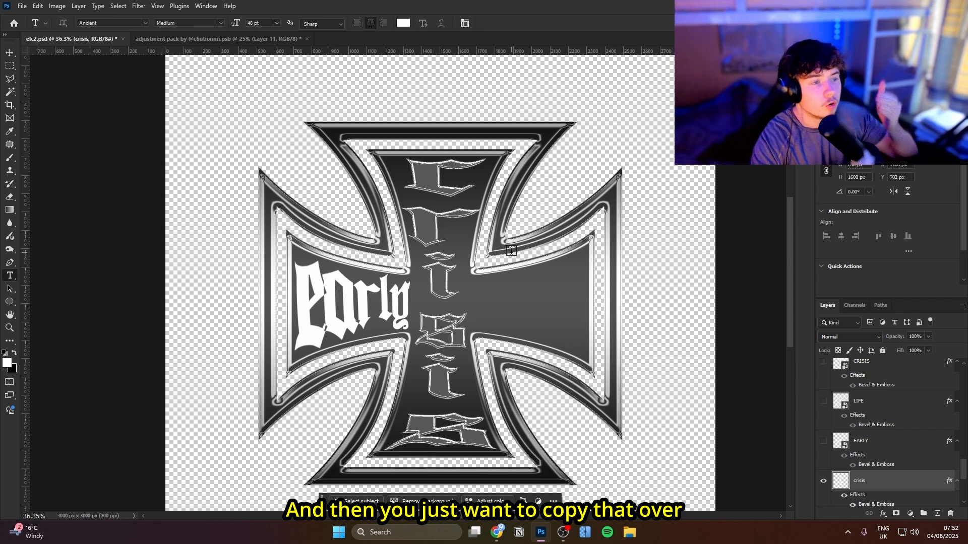
{"action": "right_click", "coordinate": [897, 480]}
{"action": "left_click", "coordinate": [902, 397]}
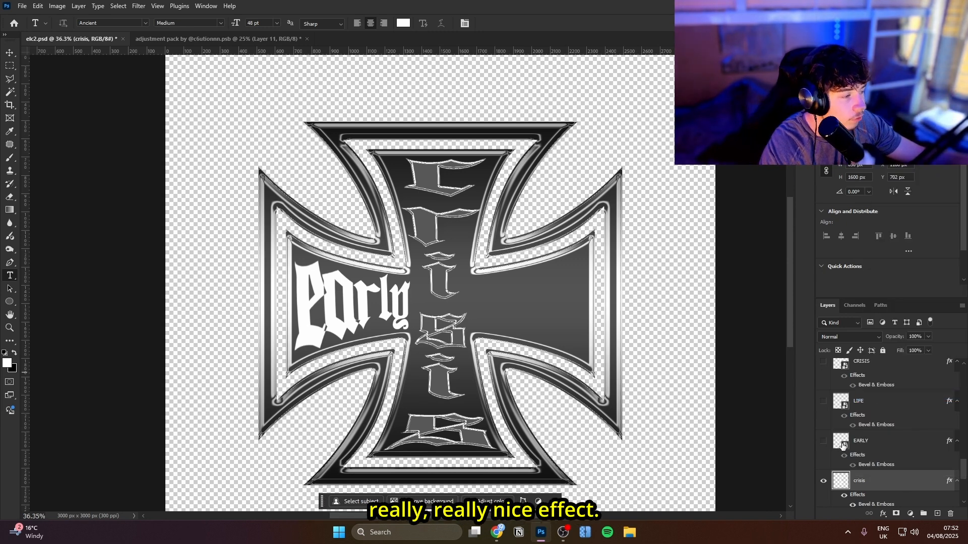
{"action": "left_click", "coordinate": [823, 480]}
{"action": "scroll", "coordinate": [846, 454], "scroll_direction": "up", "scroll_amount": 1}
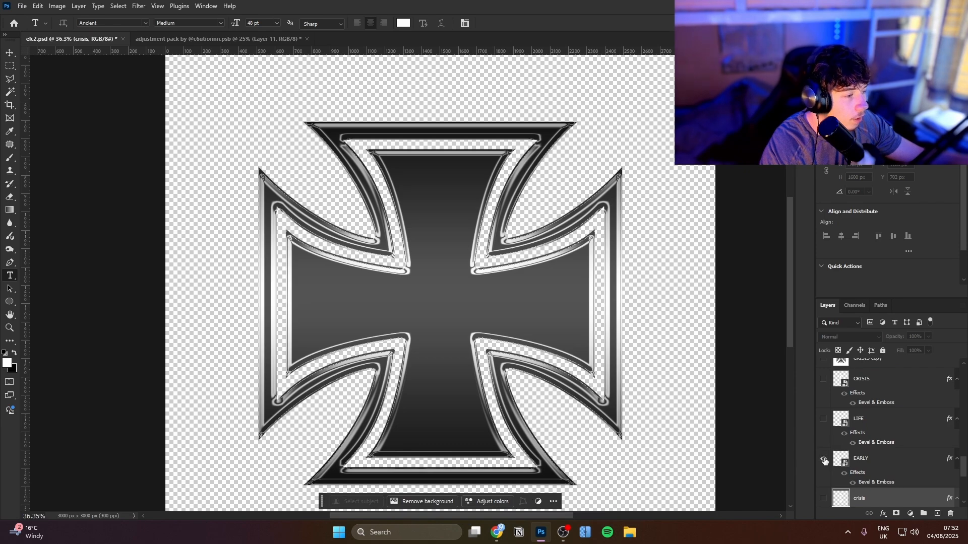
{"action": "left_click_drag", "start_coordinate": [823, 460], "coordinate": [829, 392]}
Show the high-resolution-lens-flare-png-clipart-28 layer and the black Layer 0 background
{"action": "scroll", "coordinate": [829, 427], "scroll_direction": "up", "scroll_amount": 4}
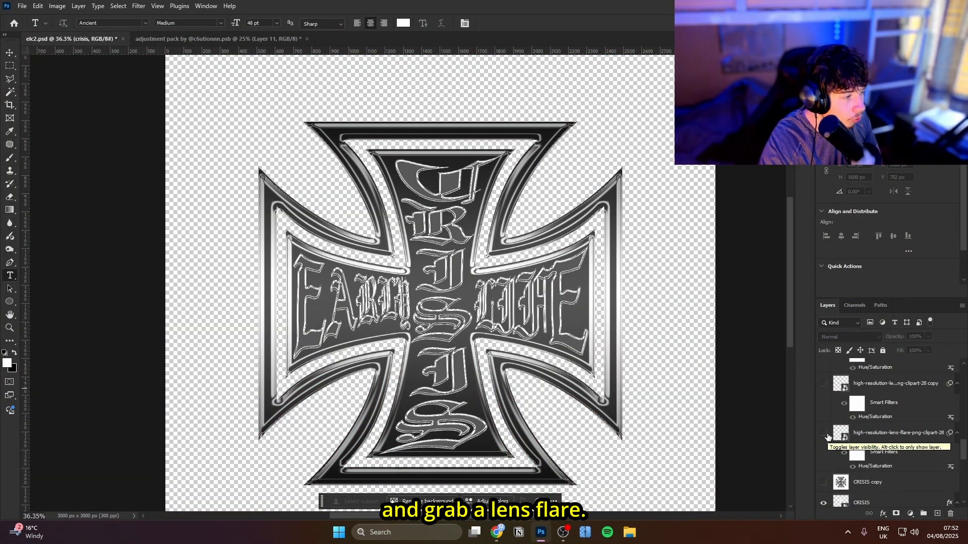
{"action": "left_click", "coordinate": [825, 434]}
{"action": "key", "text": "v"}
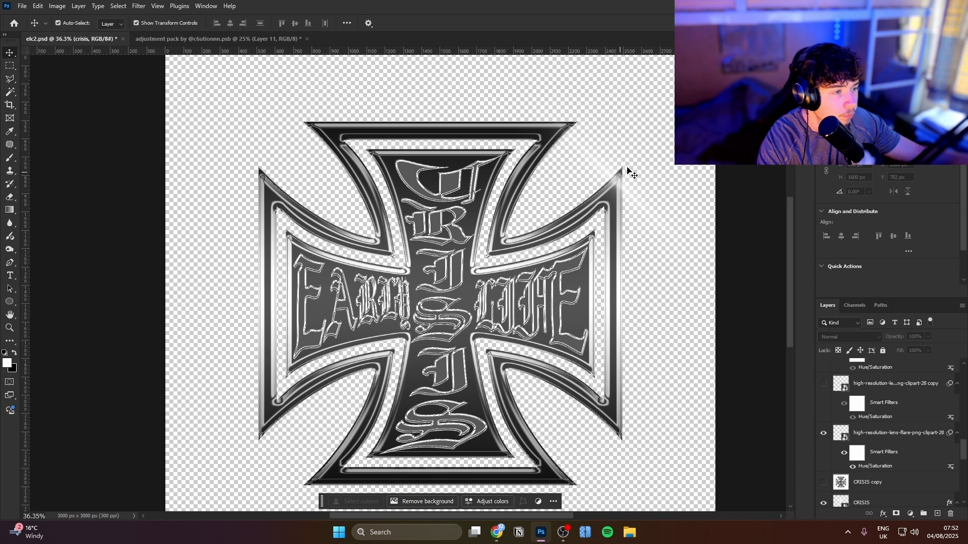
{"action": "left_click", "coordinate": [918, 467]}
{"action": "scroll", "coordinate": [918, 457], "scroll_direction": "down", "scroll_amount": 2}
{"action": "left_click", "coordinate": [918, 457]}
{"action": "scroll", "coordinate": [852, 452], "scroll_direction": "up", "scroll_amount": 1}
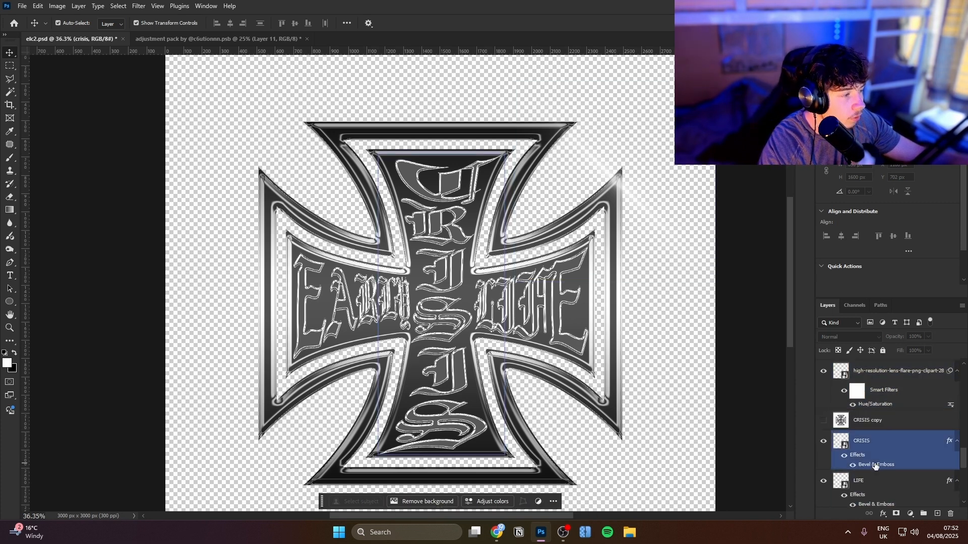
{"action": "scroll", "coordinate": [874, 458], "scroll_direction": "down", "scroll_amount": 5}
{"action": "left_click", "coordinate": [822, 498]}
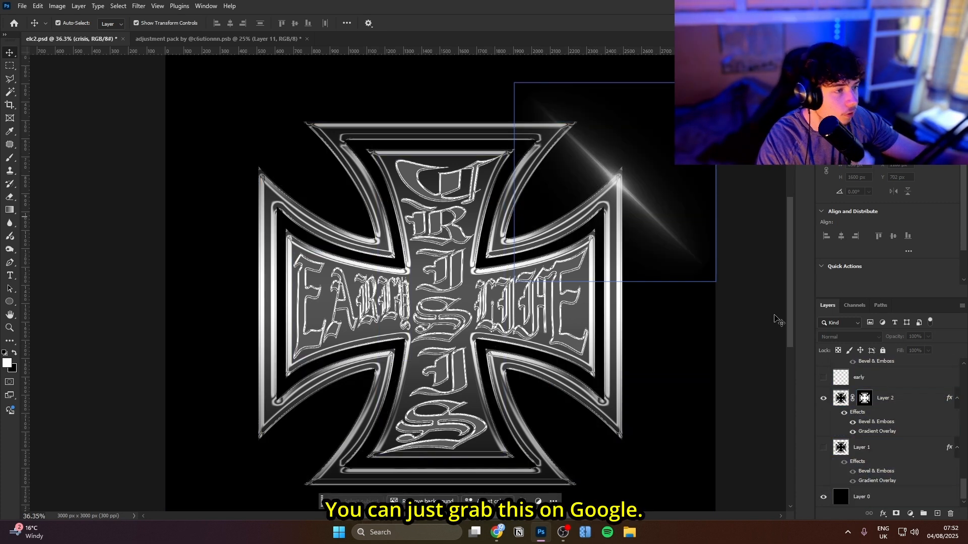
Duplicate the lens flare layer and rotate the copy to about 137.8° so it crosses the original streak
{"action": "scroll", "coordinate": [887, 454], "scroll_direction": "up", "scroll_amount": 5}
{"action": "scroll", "coordinate": [896, 448], "scroll_direction": "up", "scroll_amount": 3}
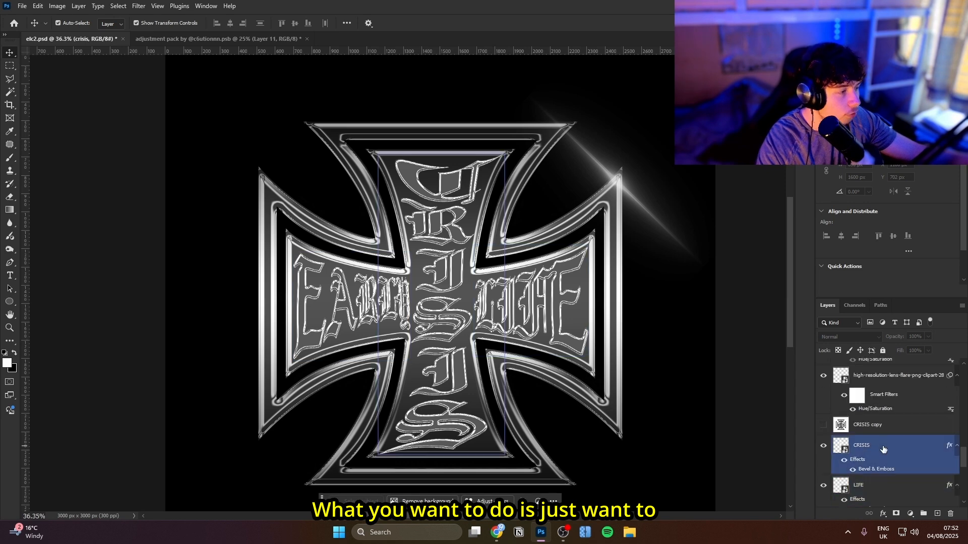
{"action": "left_click", "coordinate": [862, 415]}
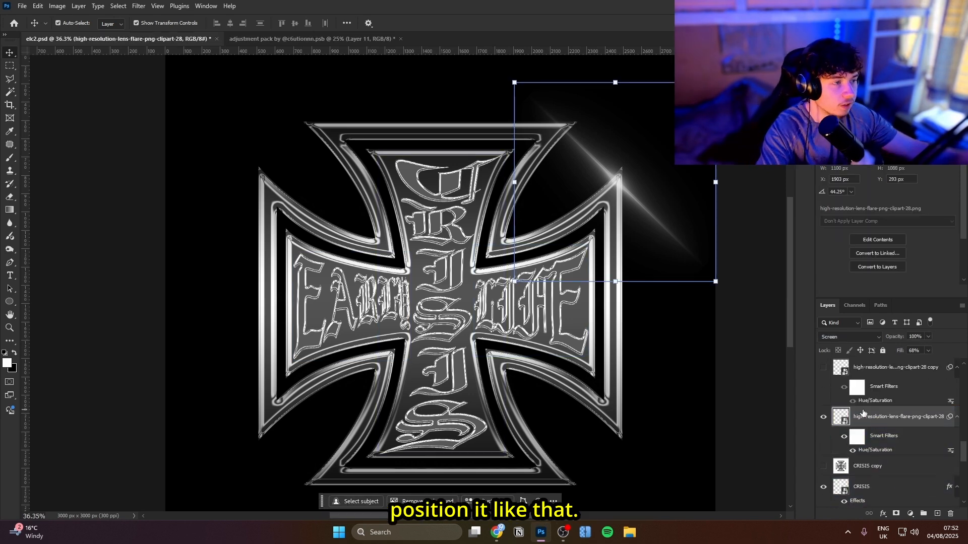
{"action": "key", "text": "ctrl+j"}
{"action": "key", "text": "ctrl+t"}
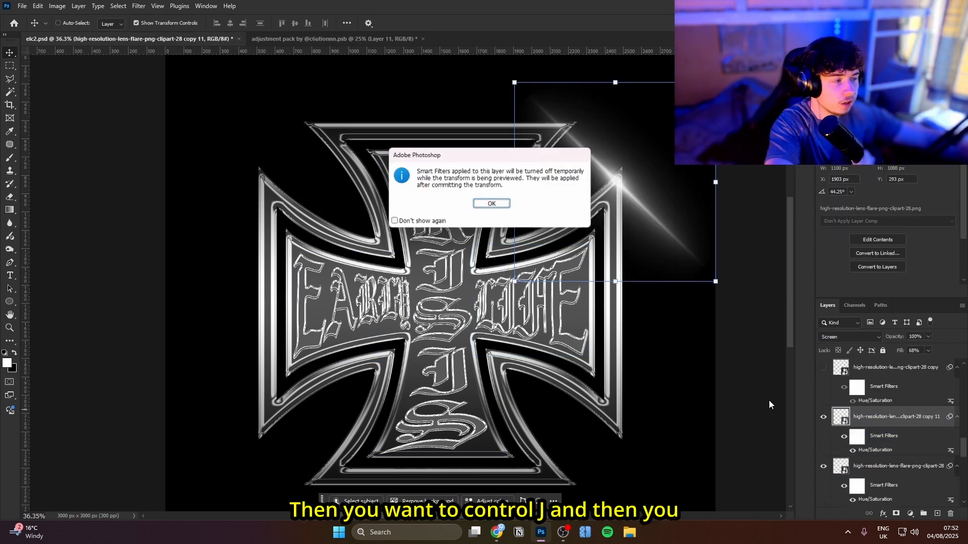
{"action": "left_click", "coordinate": [487, 202]}
{"action": "left_click_drag", "start_coordinate": [483, 219], "coordinate": [563, 82]}
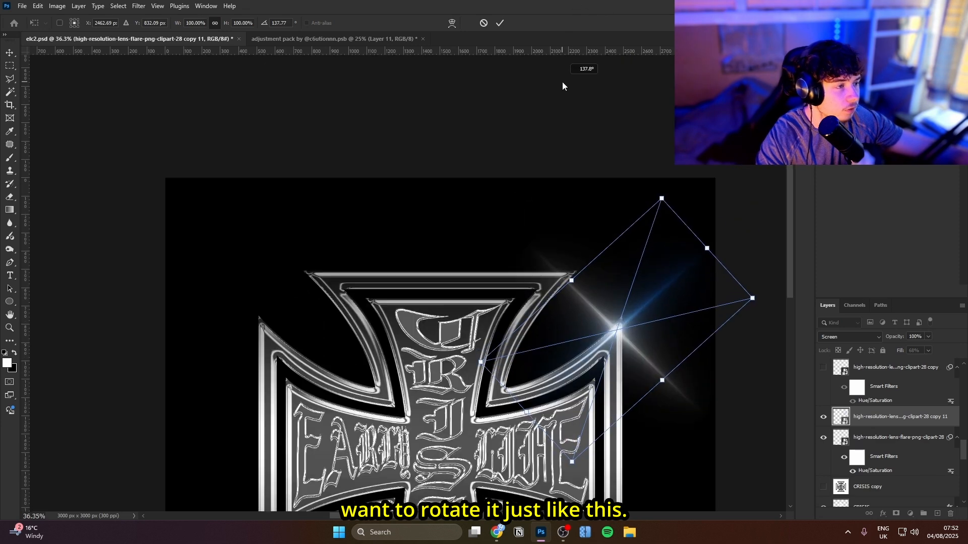
{"action": "key", "text": "Return"}
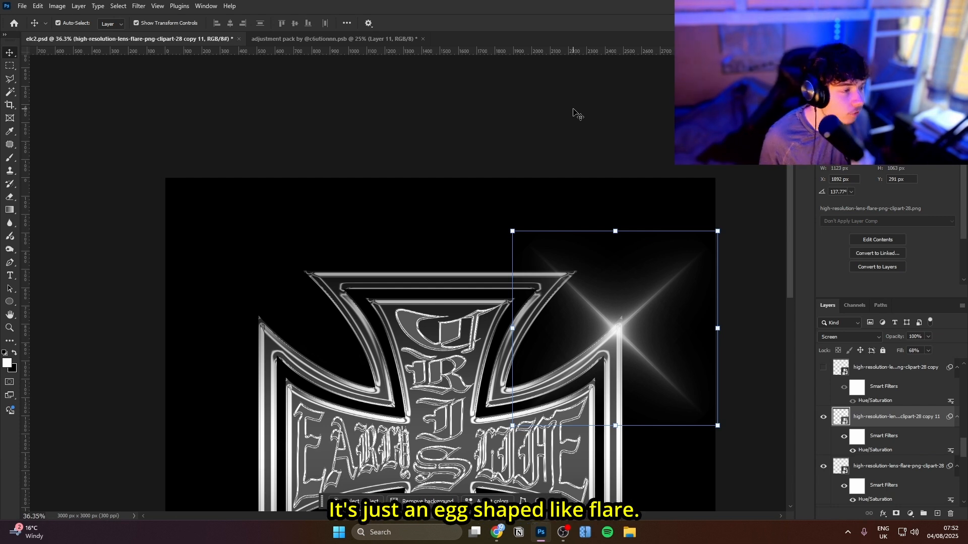
Show the existing lens flare copies up to copy 10 around the cross, leaving copy 21 hidden
{"action": "scroll", "coordinate": [842, 428], "scroll_direction": "up", "scroll_amount": 1}
{"action": "left_click", "coordinate": [824, 429]}
{"action": "scroll", "coordinate": [822, 429], "scroll_direction": "up", "scroll_amount": 2}
{"action": "left_click", "coordinate": [822, 429]}
{"action": "scroll", "coordinate": [822, 429], "scroll_direction": "up", "scroll_amount": 1}
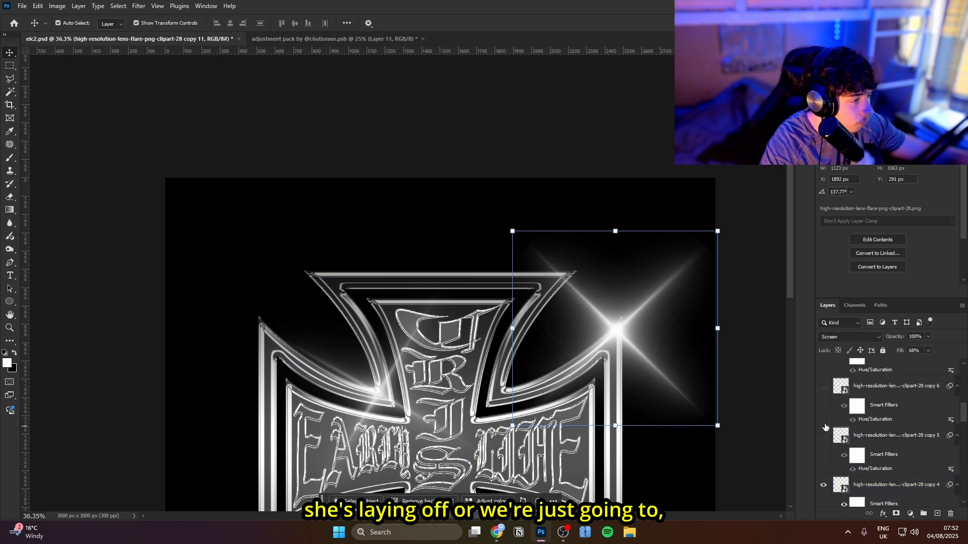
{"action": "scroll", "coordinate": [820, 443], "scroll_direction": "up", "scroll_amount": 1}
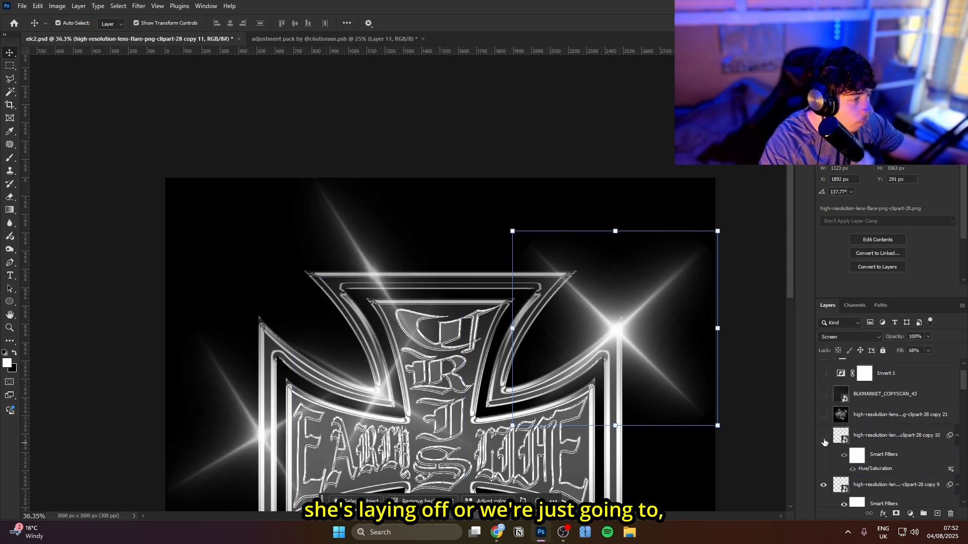
{"action": "left_click", "coordinate": [824, 437]}
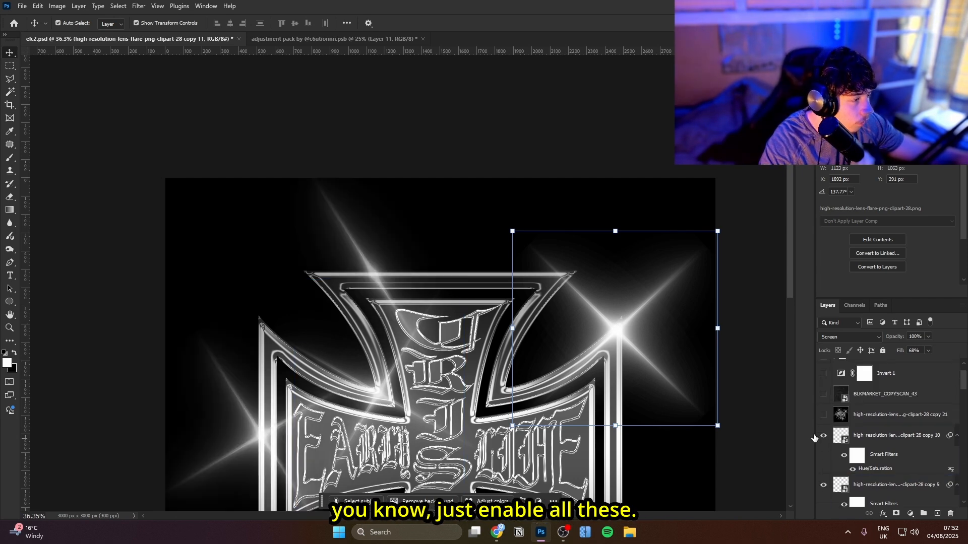
Show the BLKMARKET_COPYSCAN_43 texture layer over the cross artwork
{"action": "left_click_drag", "start_coordinate": [559, 446], "coordinate": [546, 281]}
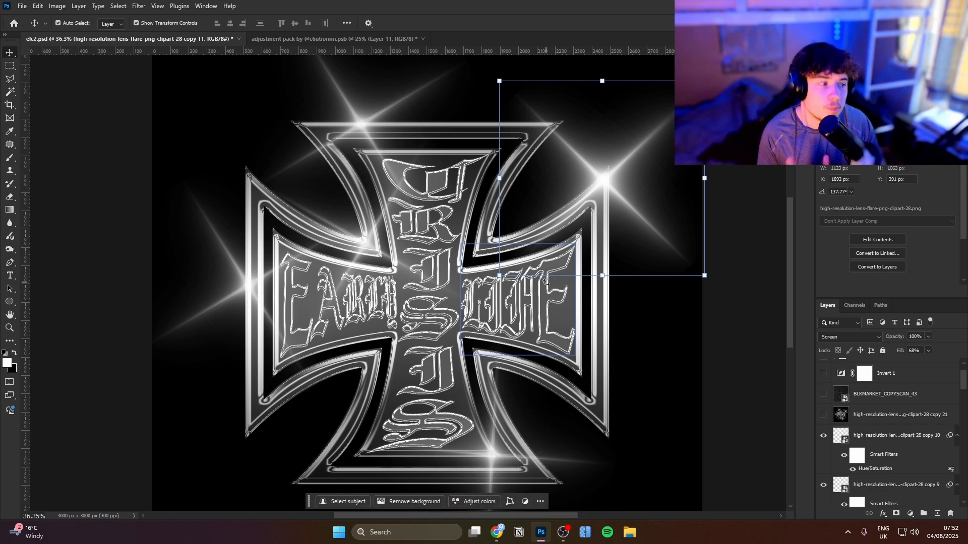
{"action": "scroll", "coordinate": [832, 435], "scroll_direction": "up", "scroll_amount": 1}
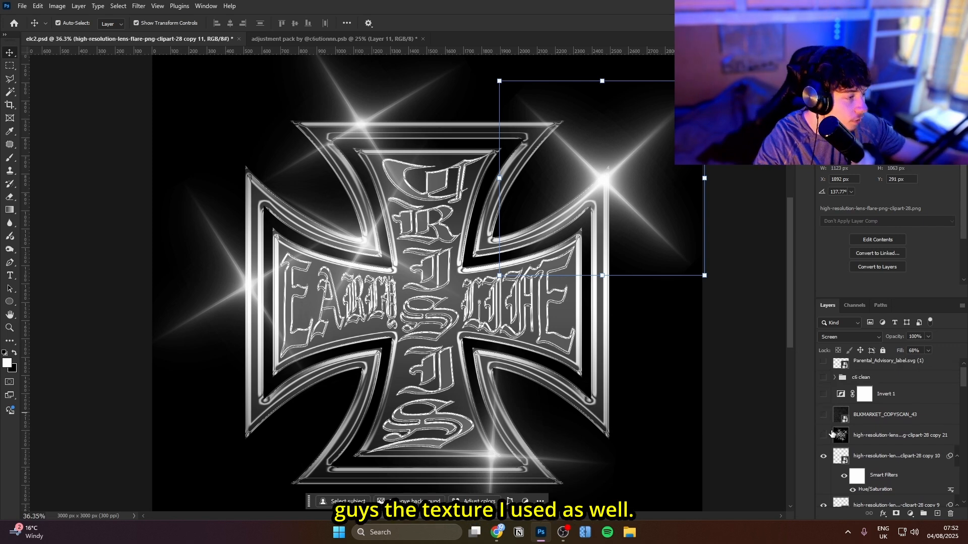
{"action": "left_click", "coordinate": [824, 417]}
{"action": "left_click", "coordinate": [855, 412]}
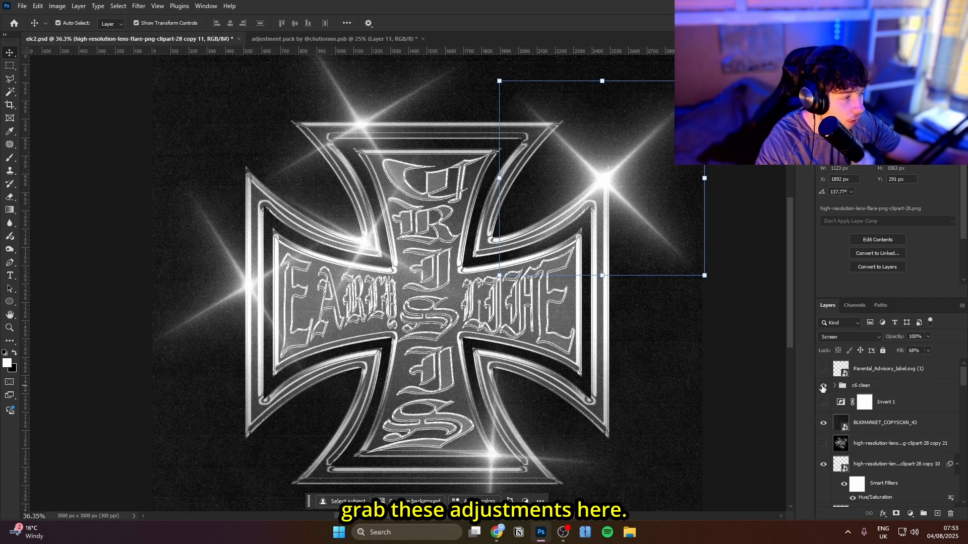
Show and expand the "c6 clean" adjustment group and open the settings of its Brightness/Contrast 1 layer
{"action": "left_click", "coordinate": [823, 385]}
{"action": "left_click", "coordinate": [834, 385]}
{"action": "scroll", "coordinate": [902, 453], "scroll_direction": "down", "scroll_amount": 1}
{"action": "left_click", "coordinate": [900, 423]}
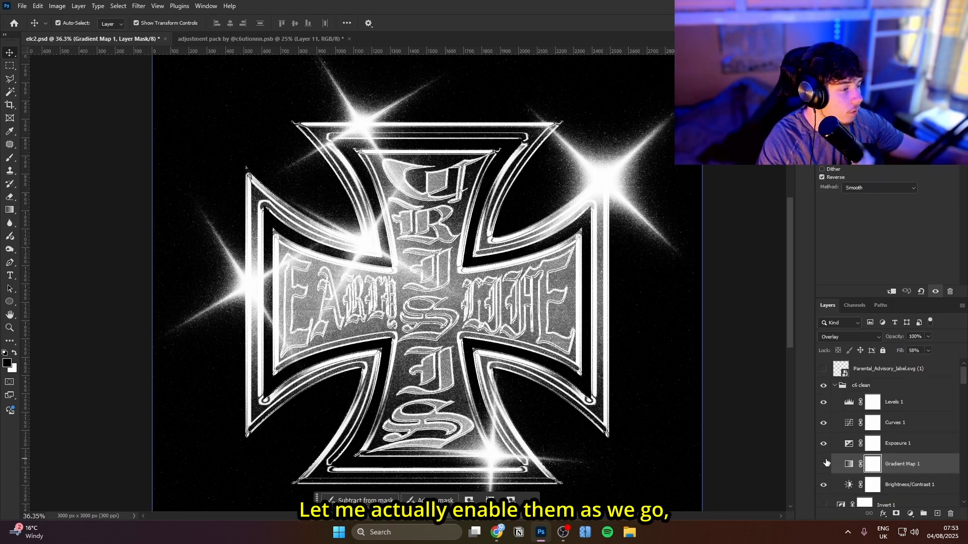
Hide the Gradient Map, Exposure, Curves and Levels layers in the "c6 clean" group and open the Brightness/Contrast 1 settings
{"action": "left_click_drag", "start_coordinate": [823, 463], "coordinate": [823, 403]}
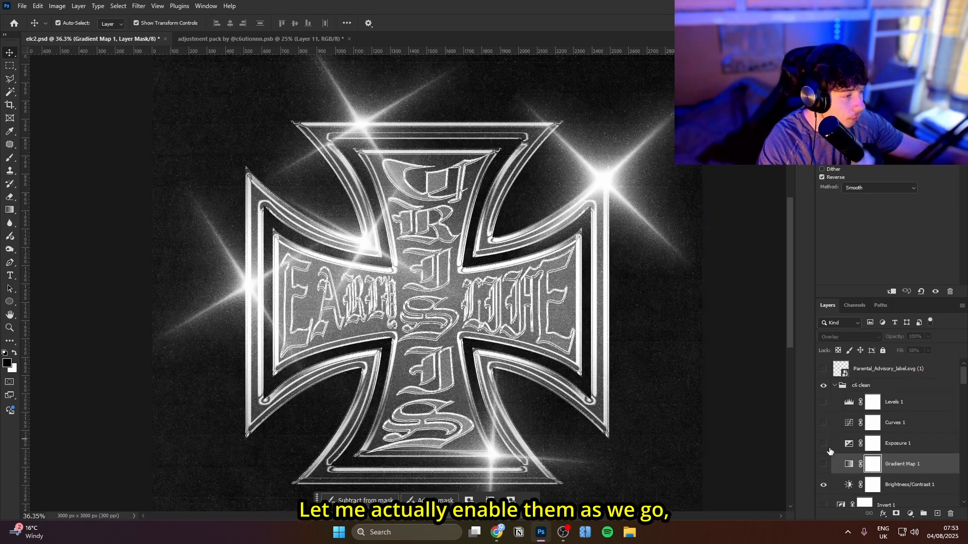
{"action": "scroll", "coordinate": [831, 451], "scroll_direction": "down", "scroll_amount": 2}
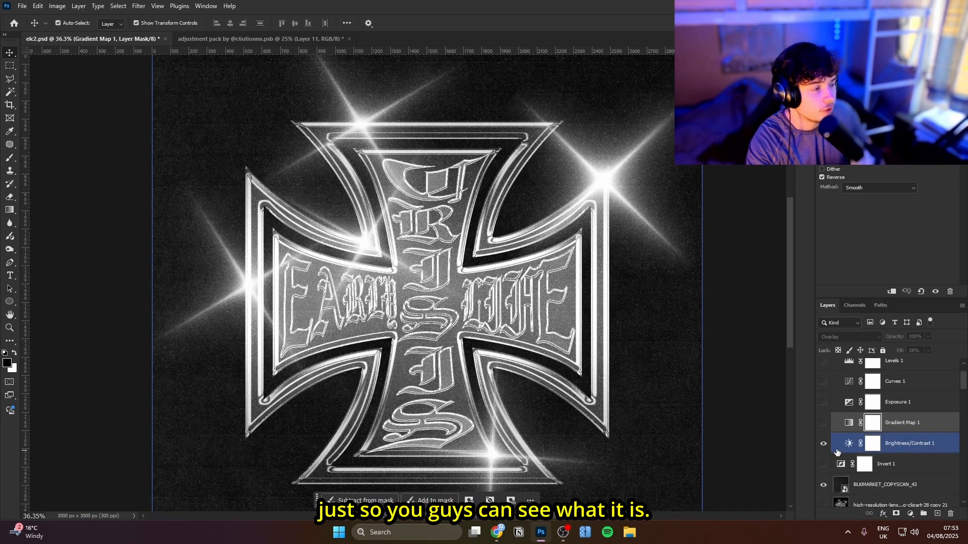
{"action": "left_click", "coordinate": [838, 449]}
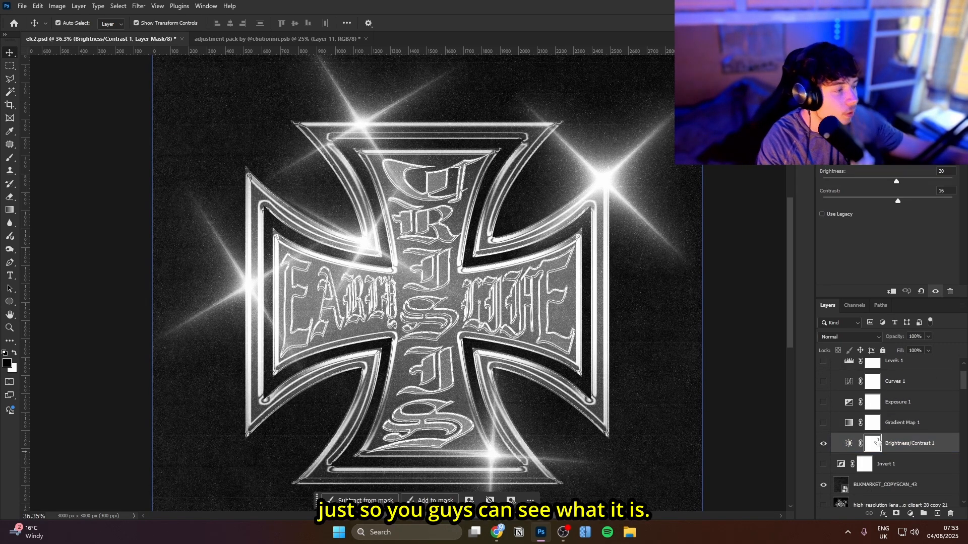
Show the Gradient Map 1 and Exposure 1 layers, opening each one's settings and toggling the exposure to compare its effect
{"action": "left_click", "coordinate": [924, 426]}
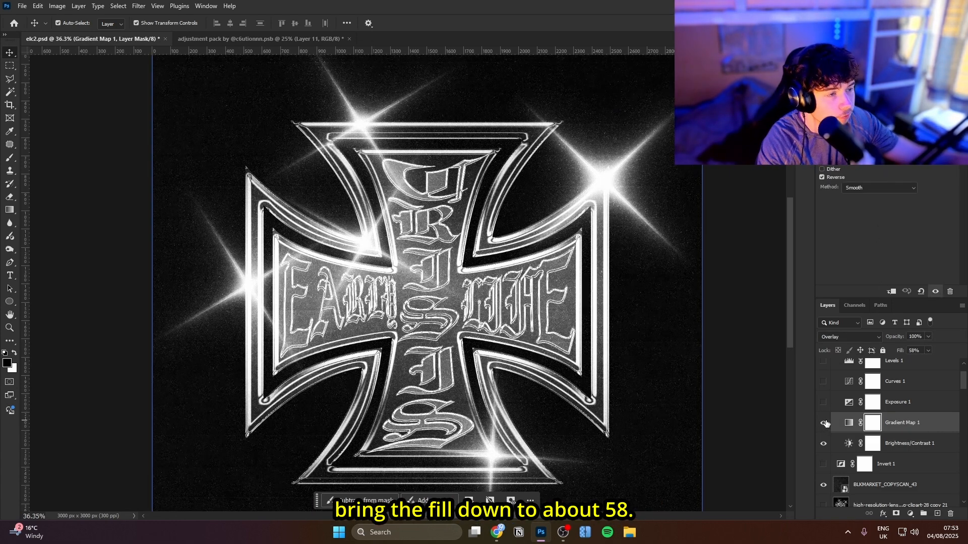
{"action": "left_click", "coordinate": [824, 423]}
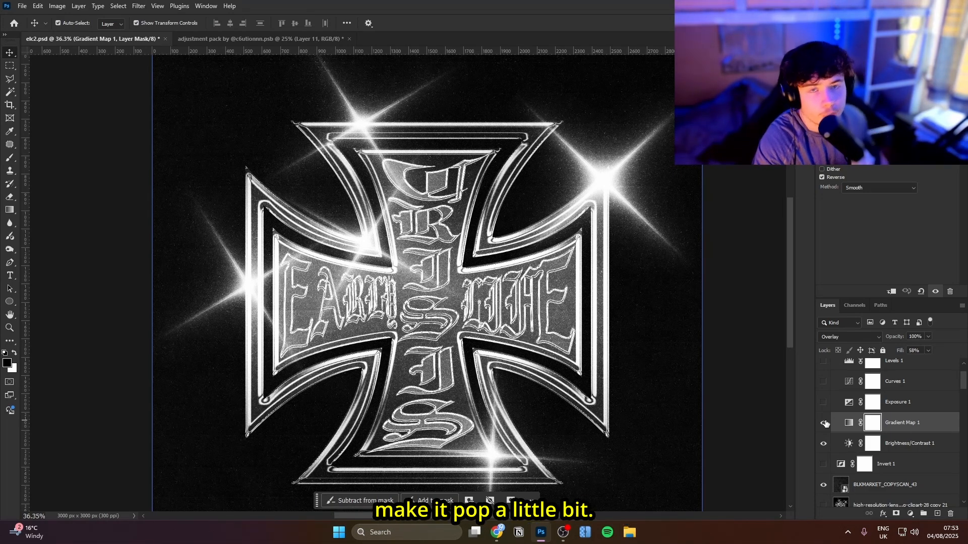
{"action": "left_click", "coordinate": [823, 403]}
{"action": "left_click", "coordinate": [849, 403]}
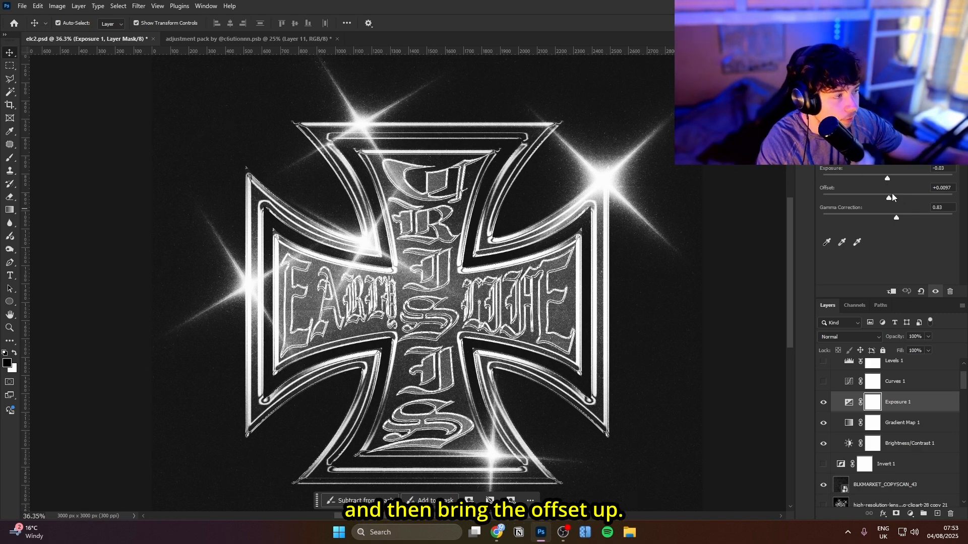
{"action": "left_click", "coordinate": [824, 403]}
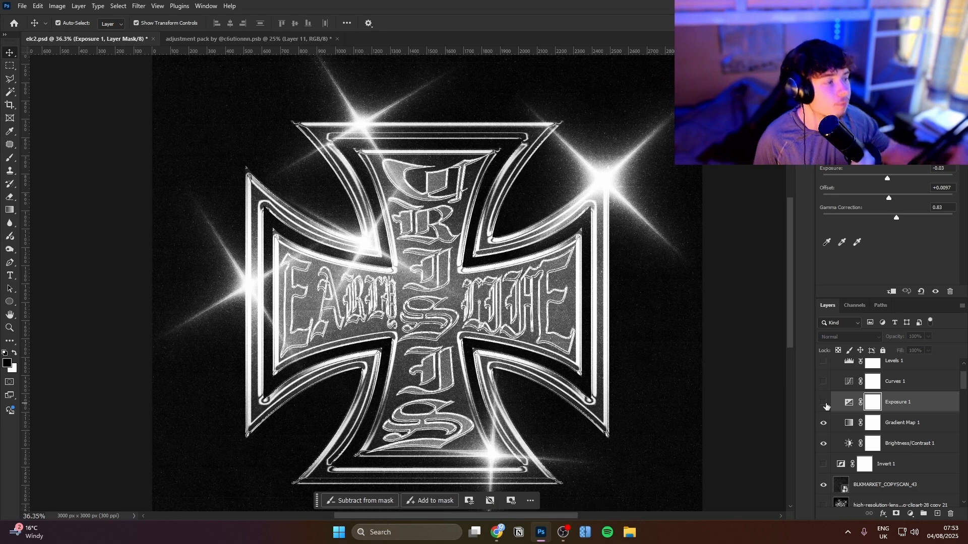
{"action": "left_click", "coordinate": [824, 402]}
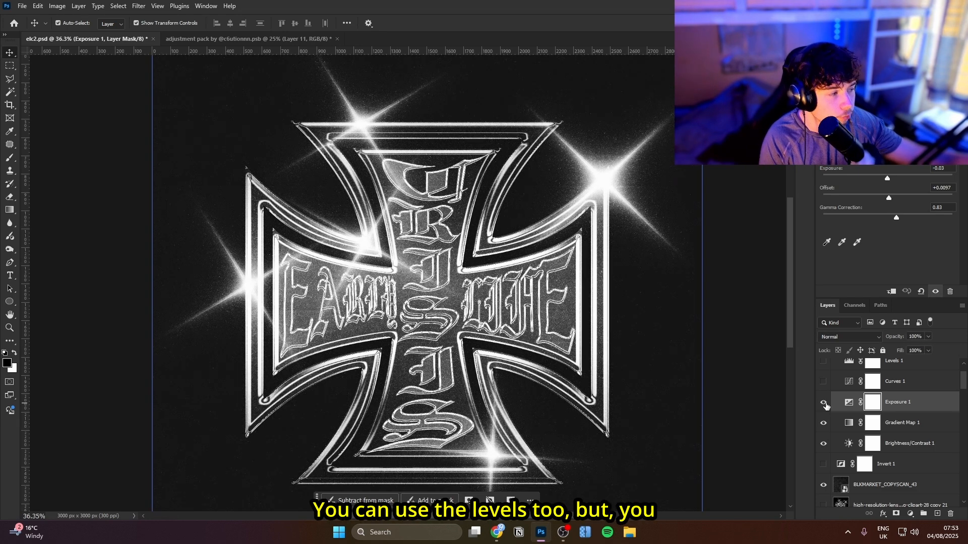
Show the Curves 1 and Levels 1 layers of the "c6 clean" group and open the settings of each
{"action": "scroll", "coordinate": [861, 442], "scroll_direction": "up", "scroll_amount": 2}
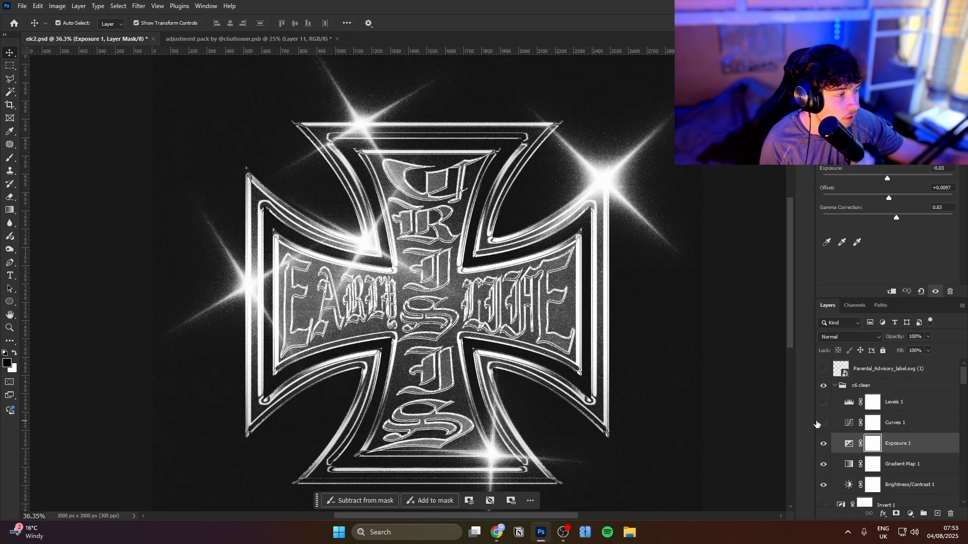
{"action": "left_click", "coordinate": [823, 422]}
{"action": "left_click", "coordinate": [932, 424]}
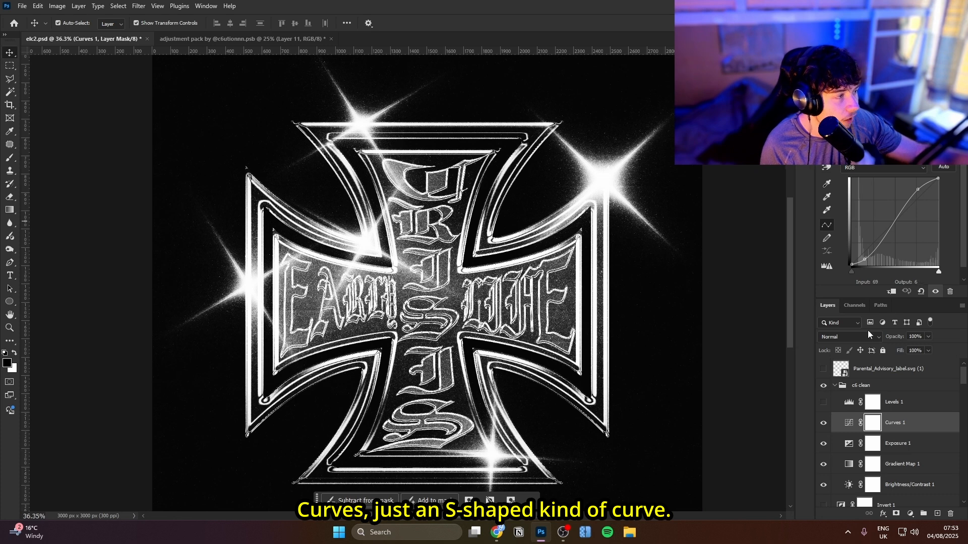
{"action": "left_click", "coordinate": [823, 402]}
{"action": "left_click", "coordinate": [936, 409]}
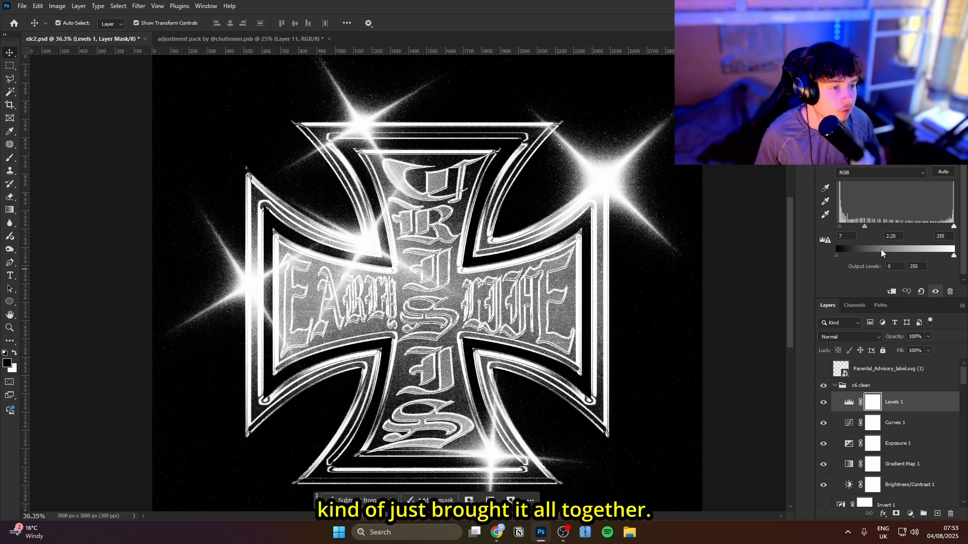
Collapse the "c6 clean" group, then show and select the lens flare copy 21 layer
{"action": "left_click", "coordinate": [838, 386]}
{"action": "left_click", "coordinate": [834, 386]}
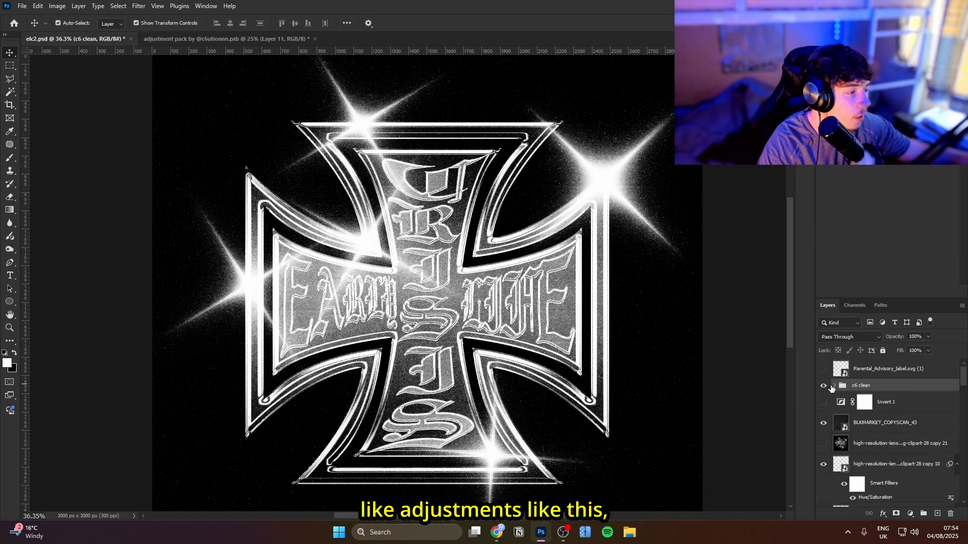
{"action": "left_click", "coordinate": [821, 387]}
{"action": "scroll", "coordinate": [873, 432], "scroll_direction": "down", "scroll_amount": 3}
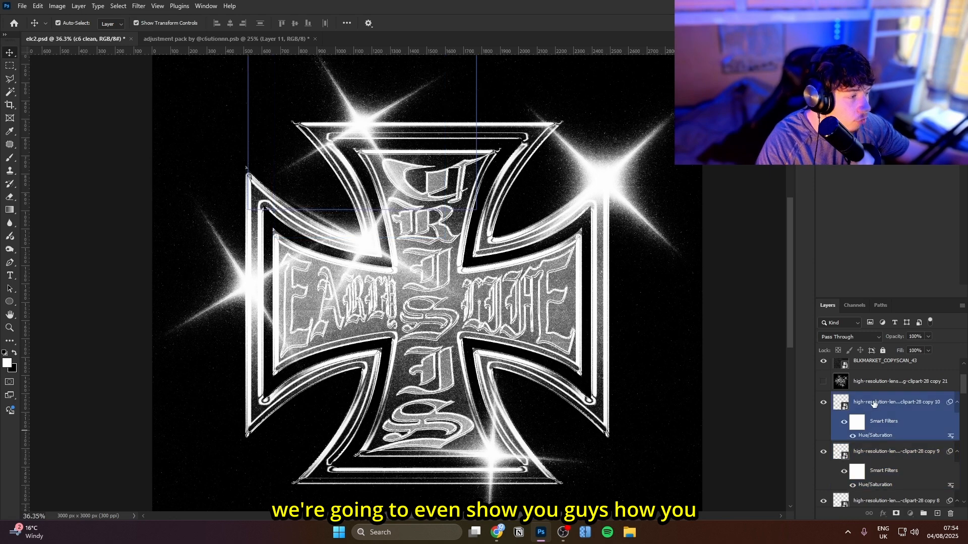
{"action": "left_click", "coordinate": [871, 402]}
{"action": "left_click", "coordinate": [877, 382]}
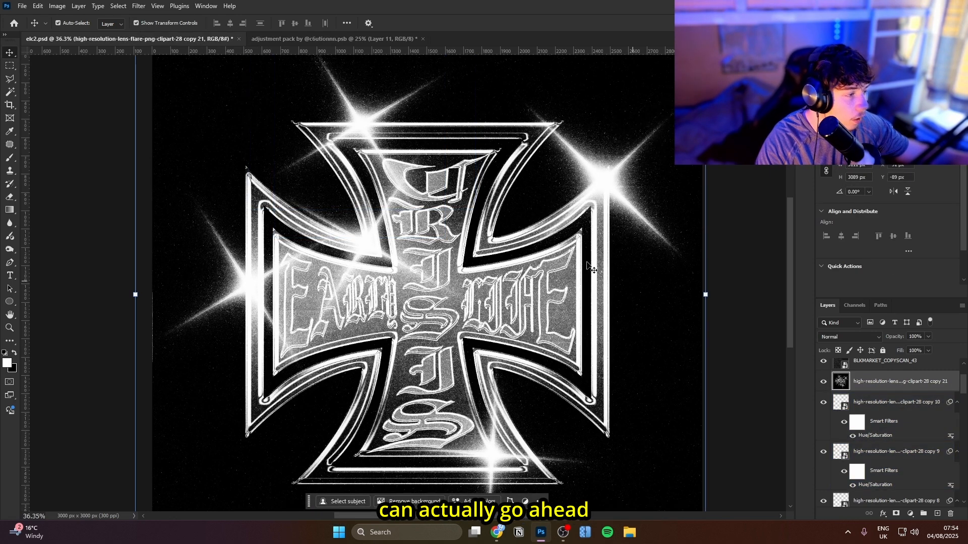
Switch to the adjustment pack document, expand the "ccs" group and preview its c6 dark blue, enhancer v2 and enhancer presets
{"action": "left_click", "coordinate": [287, 39]}
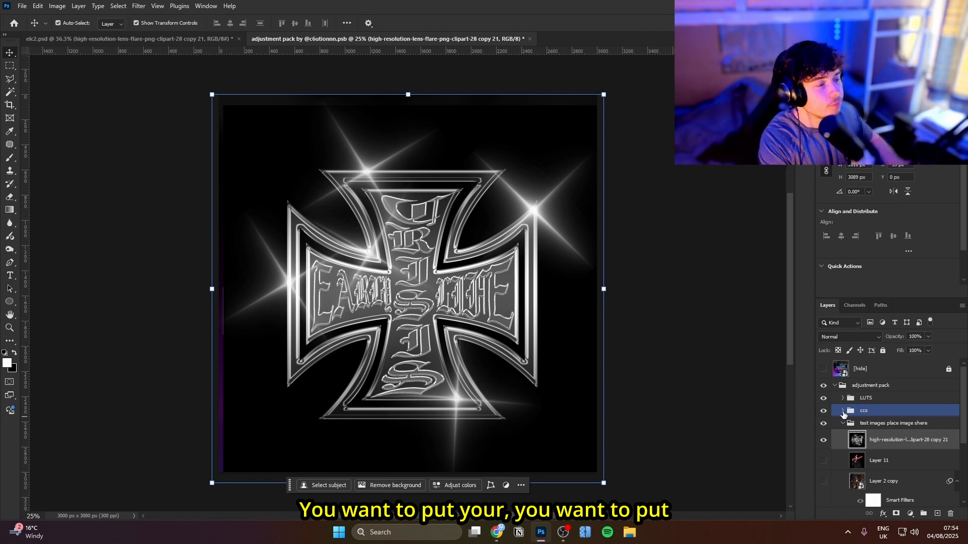
{"action": "left_click", "coordinate": [842, 412]}
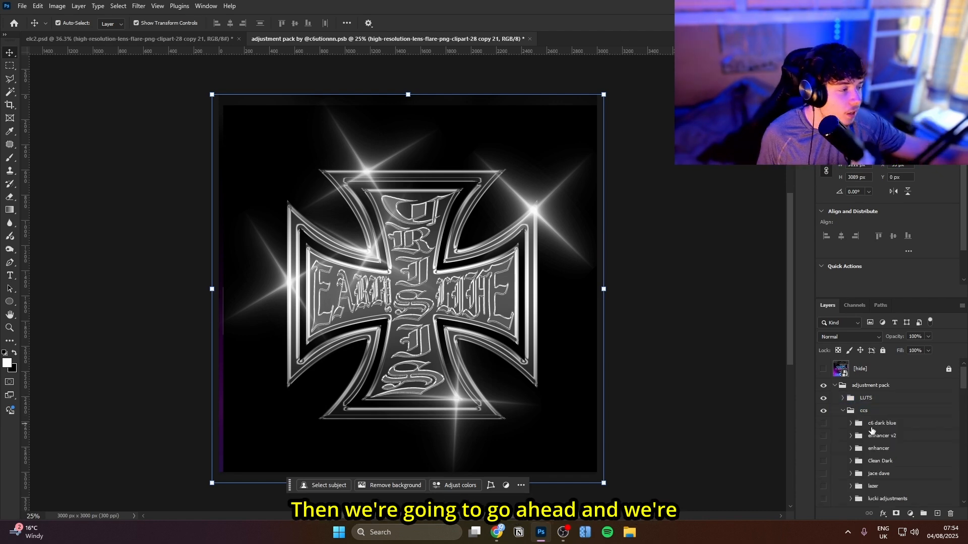
{"action": "left_click", "coordinate": [824, 424]}
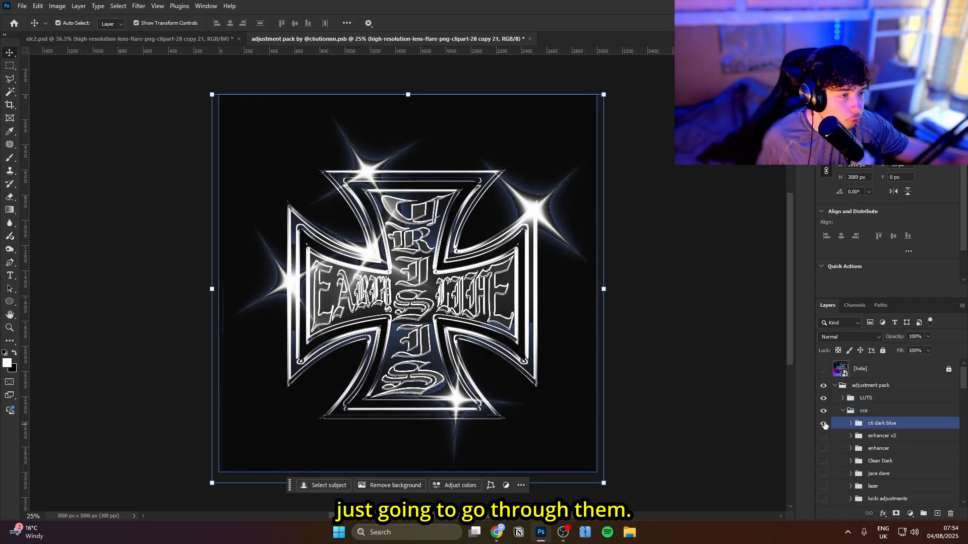
{"action": "left_click", "coordinate": [824, 424]}
{"action": "left_click", "coordinate": [823, 436]}
{"action": "left_click", "coordinate": [823, 436]}
{"action": "left_click", "coordinate": [823, 449]}
{"action": "left_click", "coordinate": [823, 449]}
Preview the "jace dave" and "FIMIGUERRERO" adjustment presets on the cross, hiding each again
{"action": "scroll", "coordinate": [823, 444], "scroll_direction": "down", "scroll_amount": 3}
{"action": "left_click", "coordinate": [823, 414]}
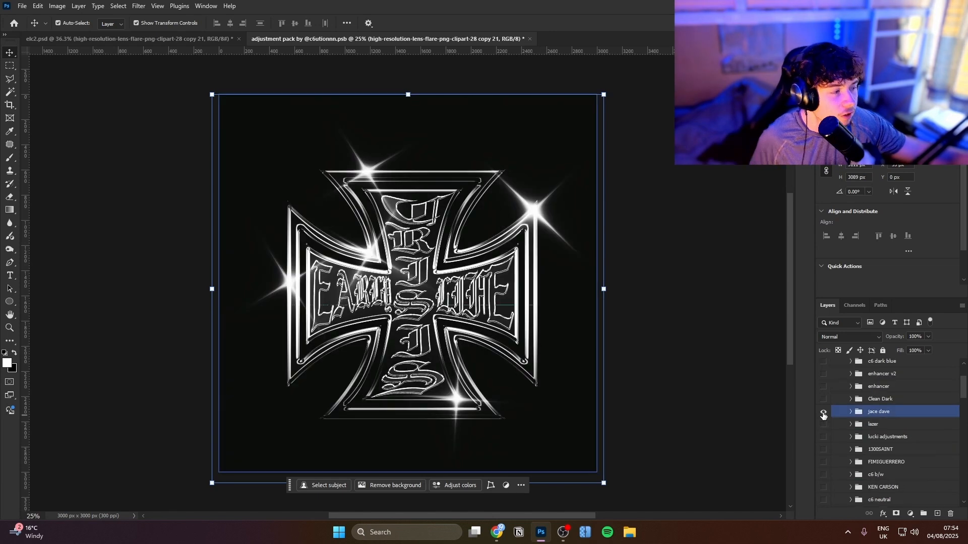
{"action": "left_click", "coordinate": [823, 413]}
{"action": "scroll", "coordinate": [819, 429], "scroll_direction": "down", "scroll_amount": 3}
{"action": "left_click", "coordinate": [823, 420]}
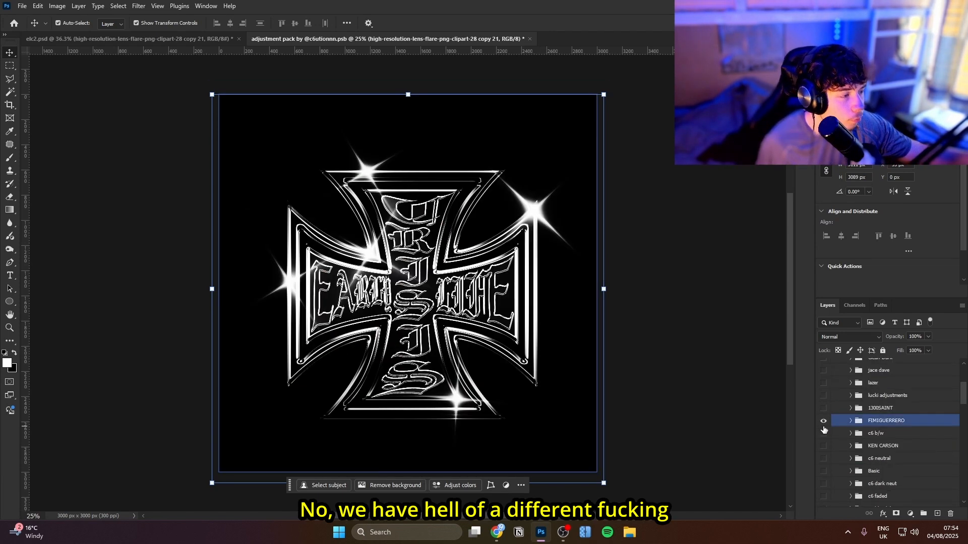
{"action": "left_click", "coordinate": [823, 421]}
Preview the "KEN CARSON" adjustment preset, hide it, and show the "c6 neutral" preset on the cross
{"action": "left_click", "coordinate": [823, 445]}
{"action": "left_click", "coordinate": [822, 445]}
{"action": "left_click", "coordinate": [823, 459]}
{"action": "scroll", "coordinate": [823, 449], "scroll_direction": "down", "scroll_amount": 3}
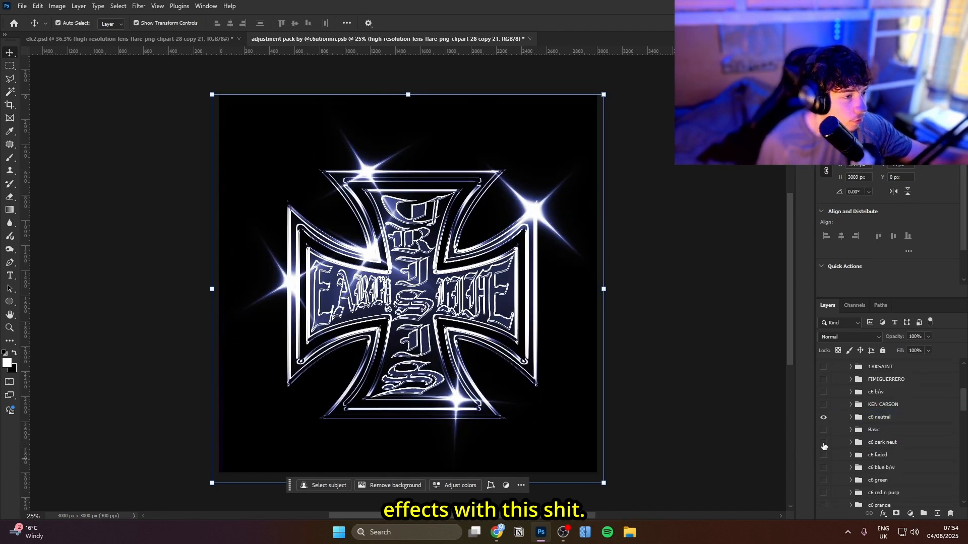